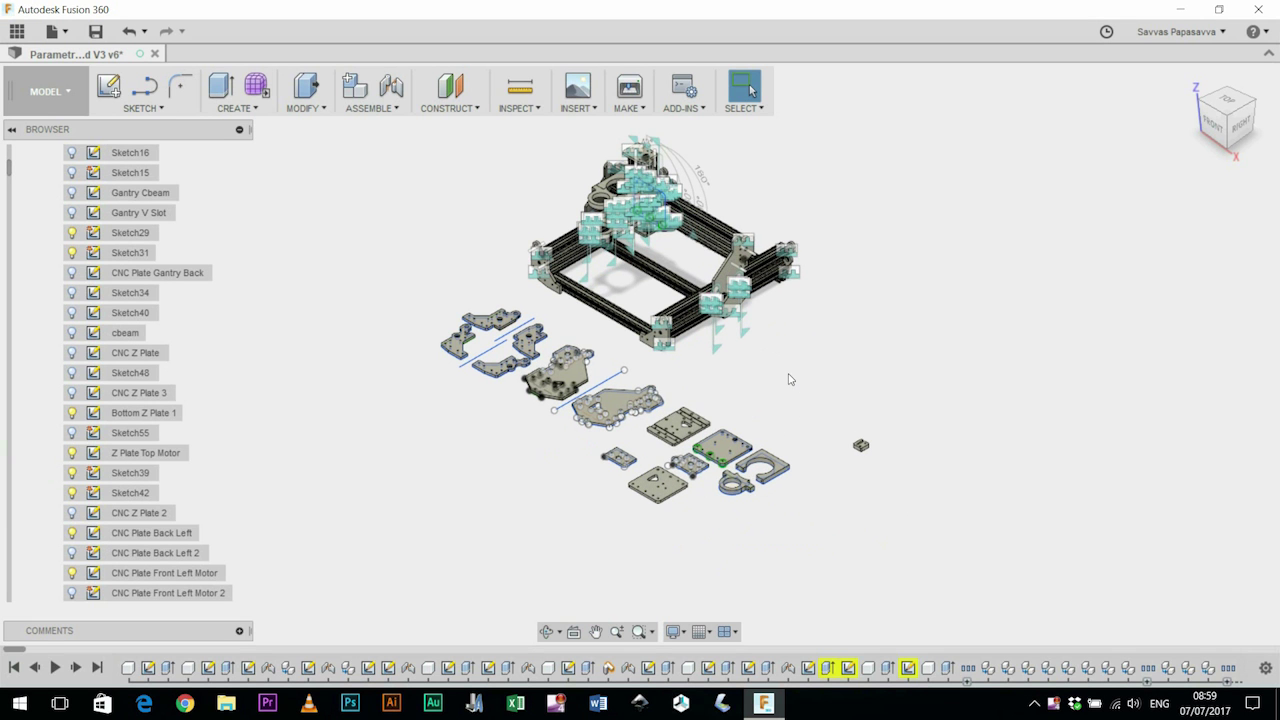
- Examine the flat CNC plates laid out in front of the frame from above
{"action": "scroll", "coordinate": [761, 352], "scroll_direction": "up", "scroll_amount": 2}
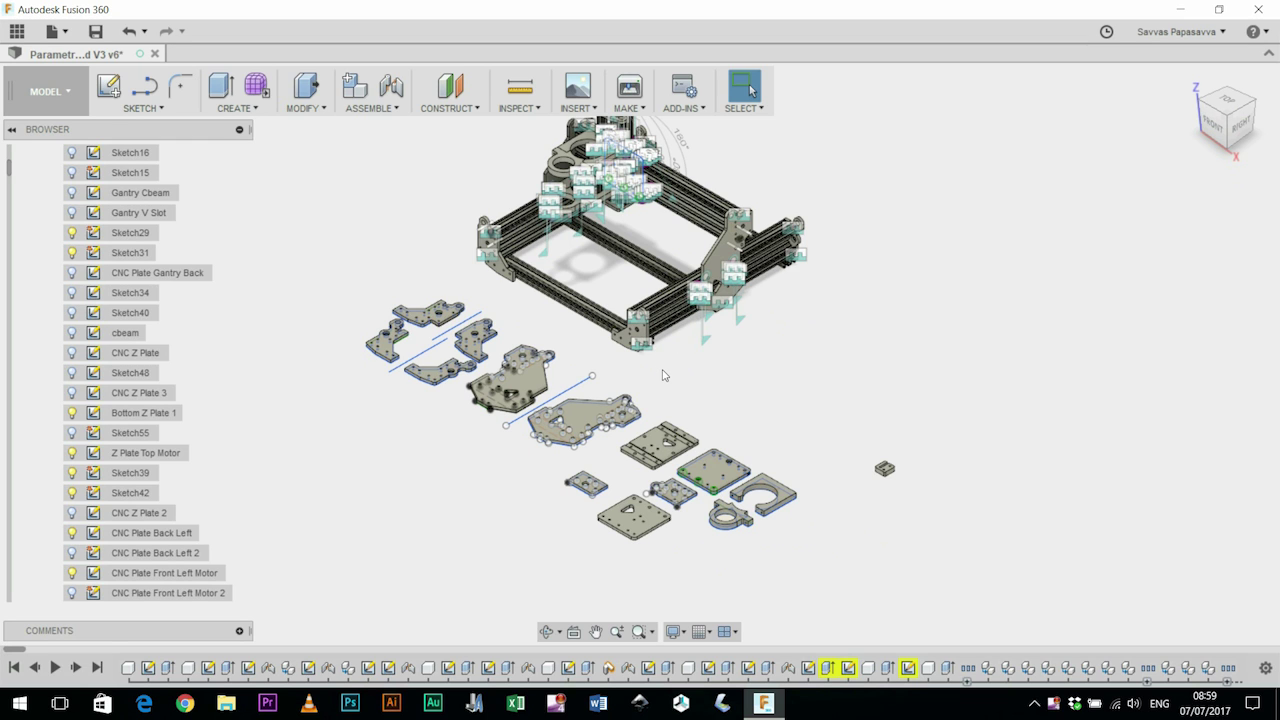
{"action": "middle_click_drag", "start_coordinate": [673, 385], "coordinate": [897, 517], "text": "shift"}
{"action": "middle_click_drag", "start_coordinate": [813, 555], "coordinate": [716, 551], "text": "shift"}
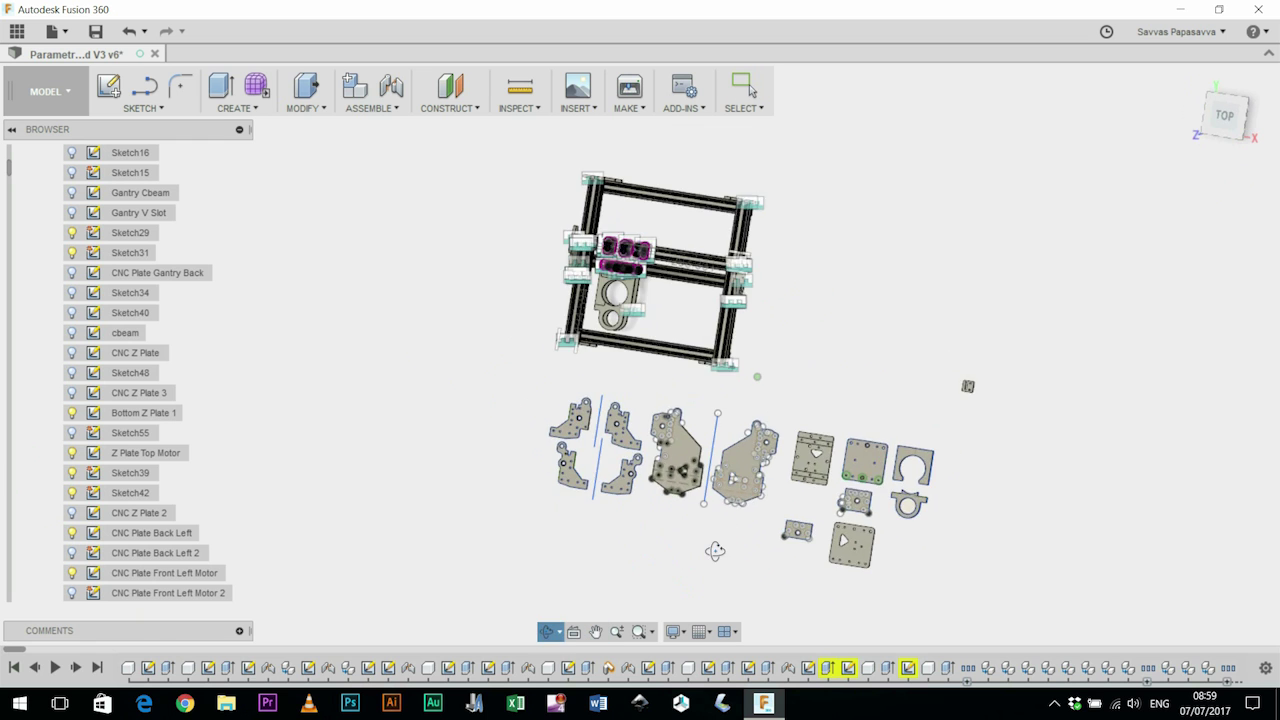
{"action": "scroll", "coordinate": [716, 551], "scroll_direction": "down", "scroll_amount": 3}
{"action": "scroll", "coordinate": [721, 542], "scroll_direction": "up", "scroll_amount": 6}
{"action": "scroll", "coordinate": [722, 541], "scroll_direction": "up", "scroll_amount": 3}
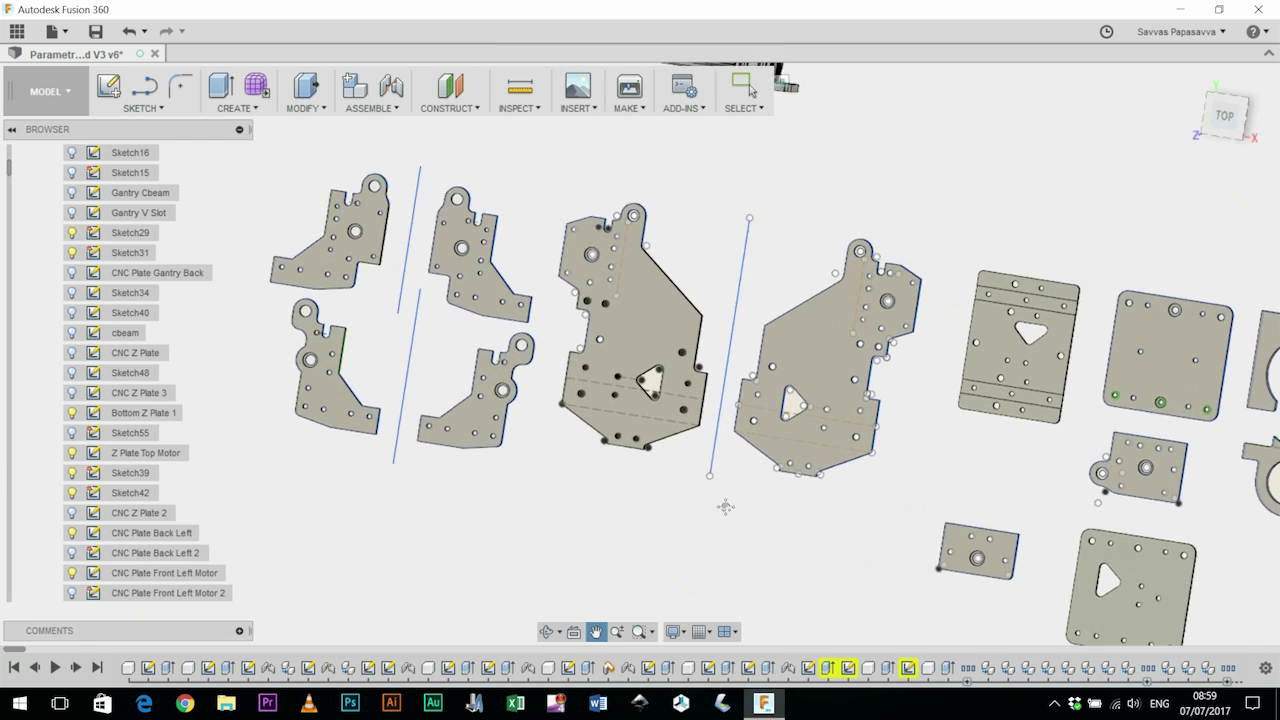
{"action": "middle_click_drag", "start_coordinate": [663, 500], "coordinate": [686, 514], "text": "shift"}
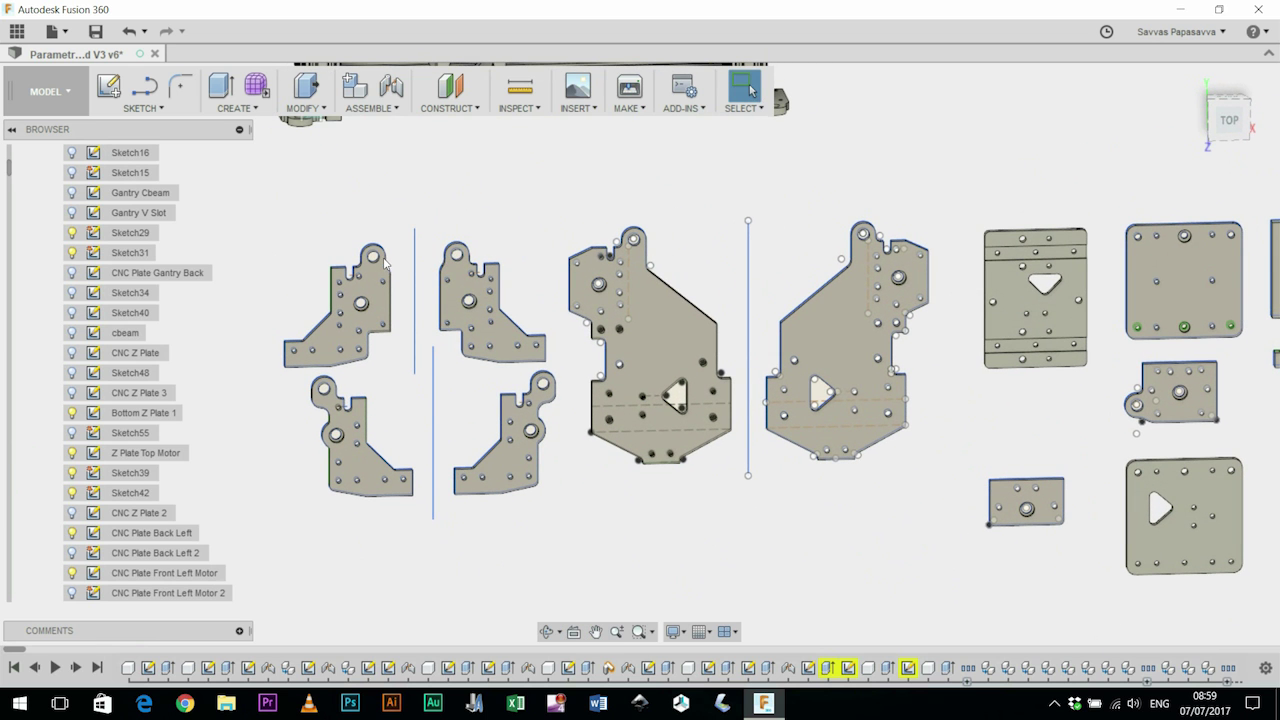
{"action": "scroll", "coordinate": [515, 208], "scroll_direction": "down", "scroll_amount": 1}
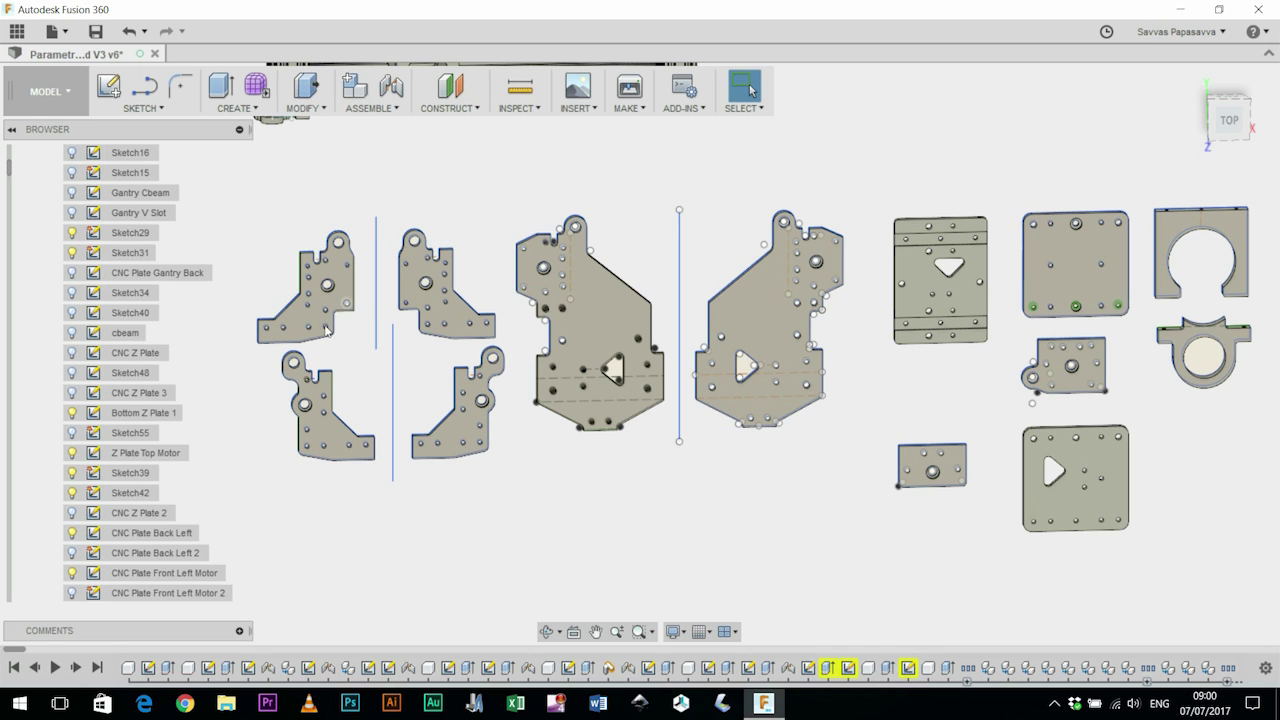
- Open the profile sketch behind the front left motor plate's top face for editing
{"action": "left_click", "coordinate": [143, 108]}
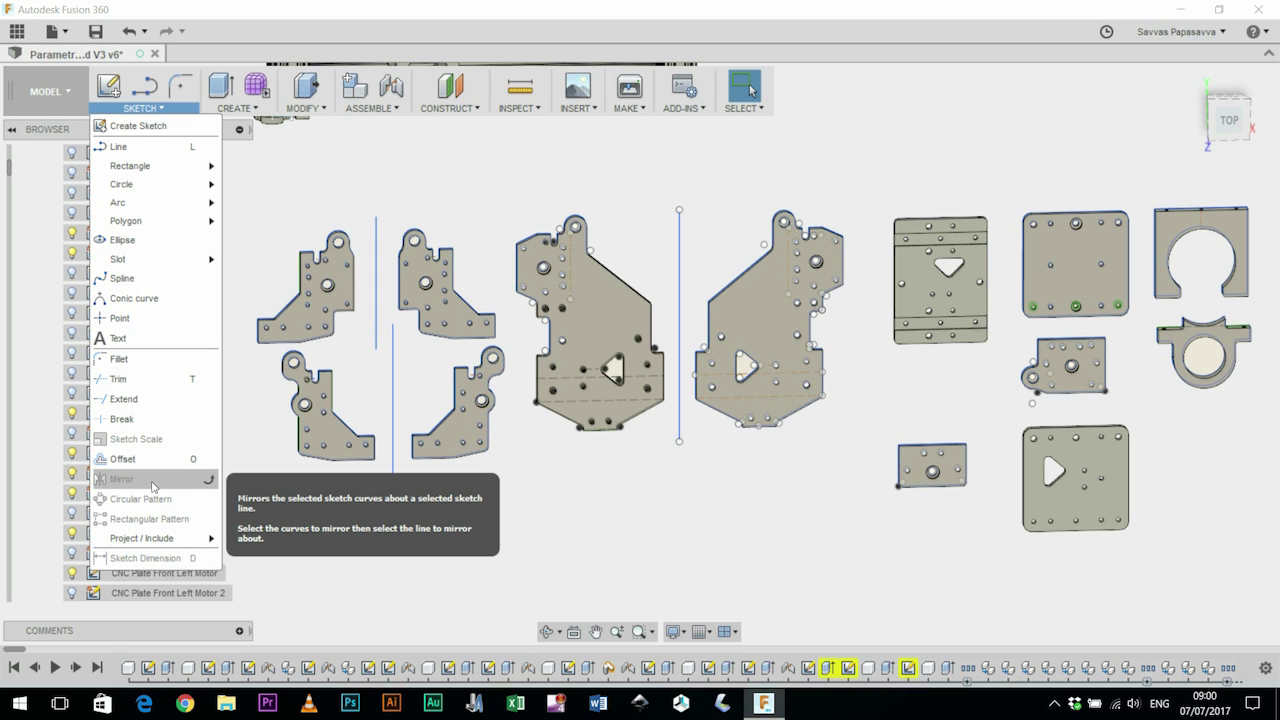
{"action": "left_click", "coordinate": [358, 191]}
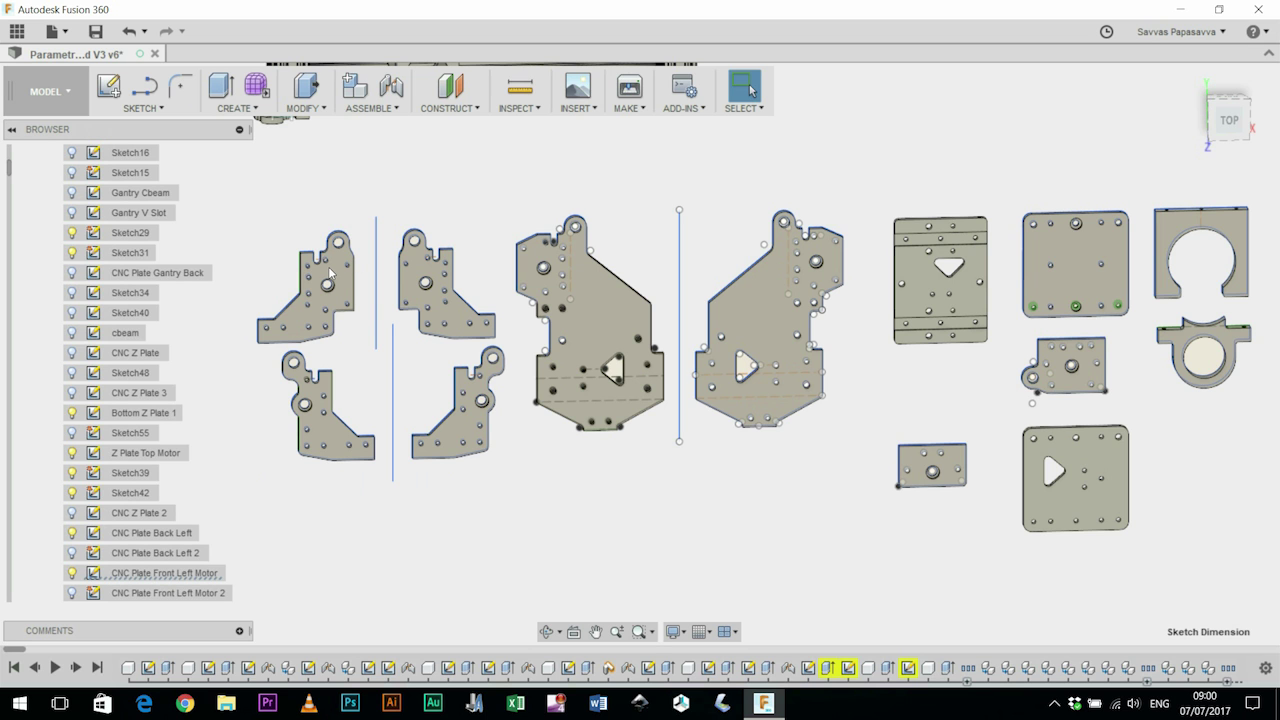
{"action": "scroll", "coordinate": [330, 272], "scroll_direction": "up", "scroll_amount": 3}
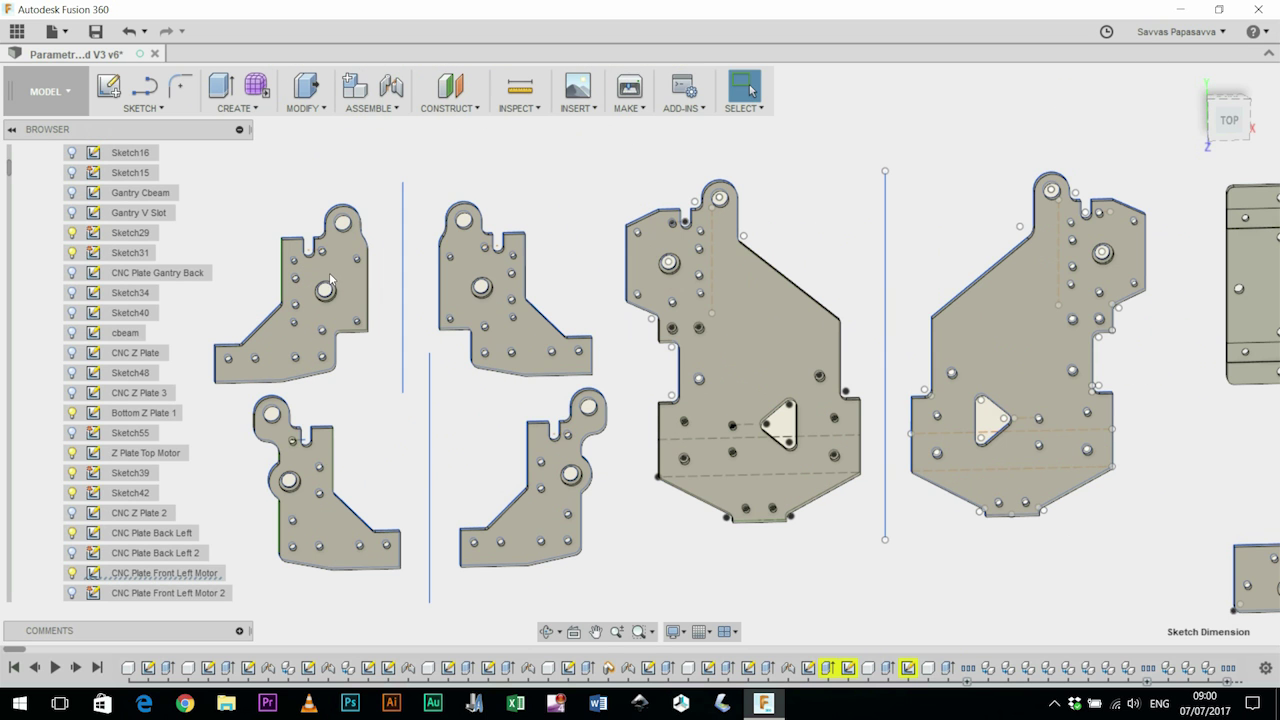
{"action": "middle_click_drag", "start_coordinate": [330, 290], "coordinate": [515, 253]}
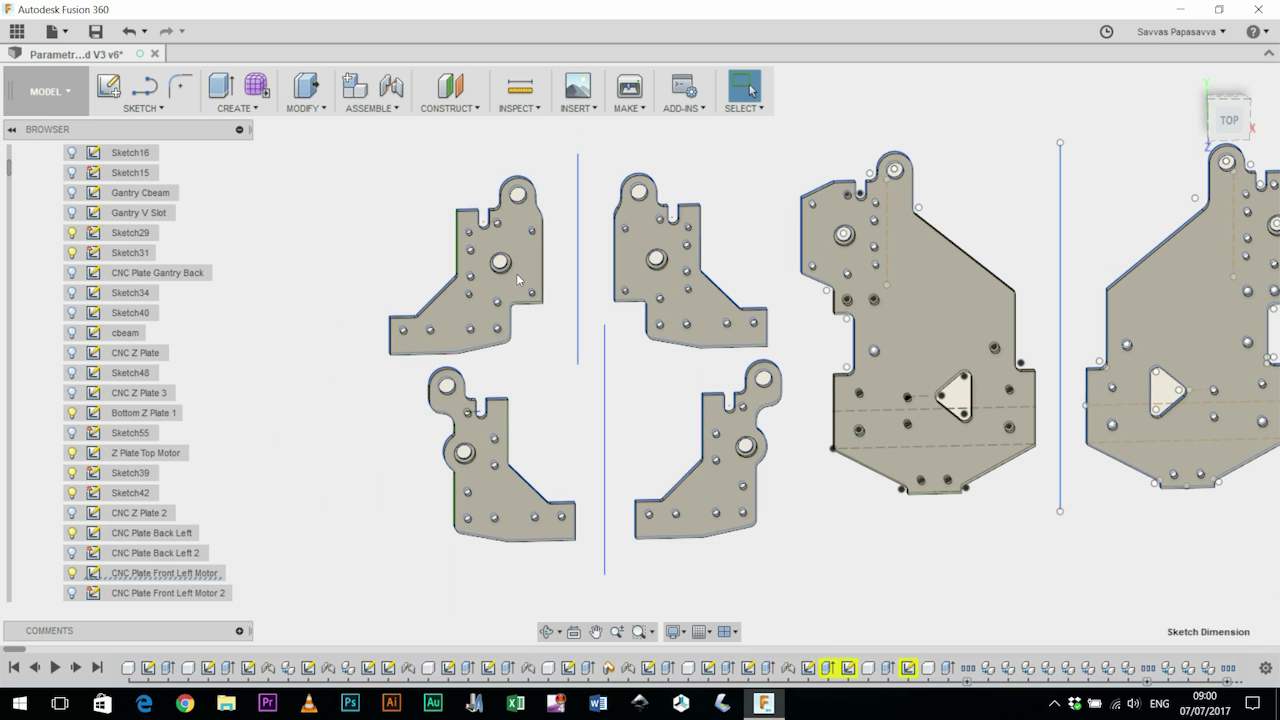
{"action": "scroll", "coordinate": [490, 302], "scroll_direction": "up", "scroll_amount": 3}
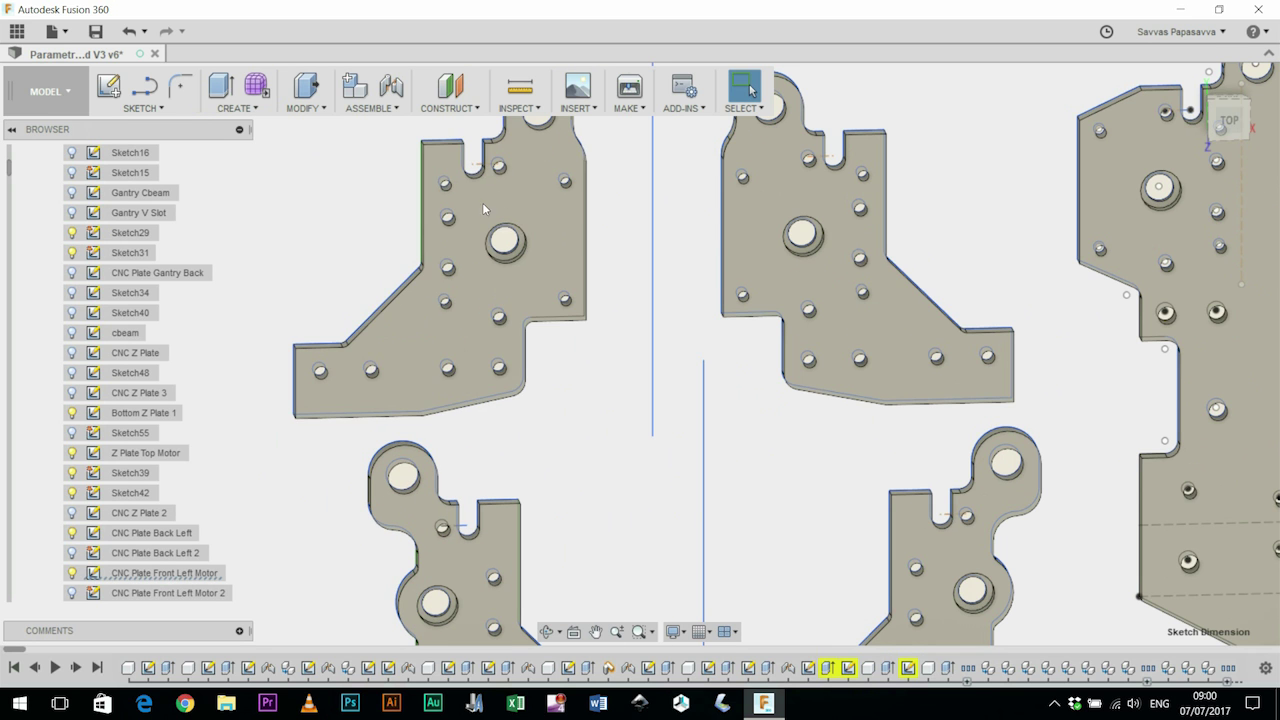
{"action": "middle_click_drag", "start_coordinate": [583, 329], "coordinate": [566, 249], "text": "shift"}
{"action": "left_click", "coordinate": [537, 213]}
{"action": "right_click", "coordinate": [536, 208]}
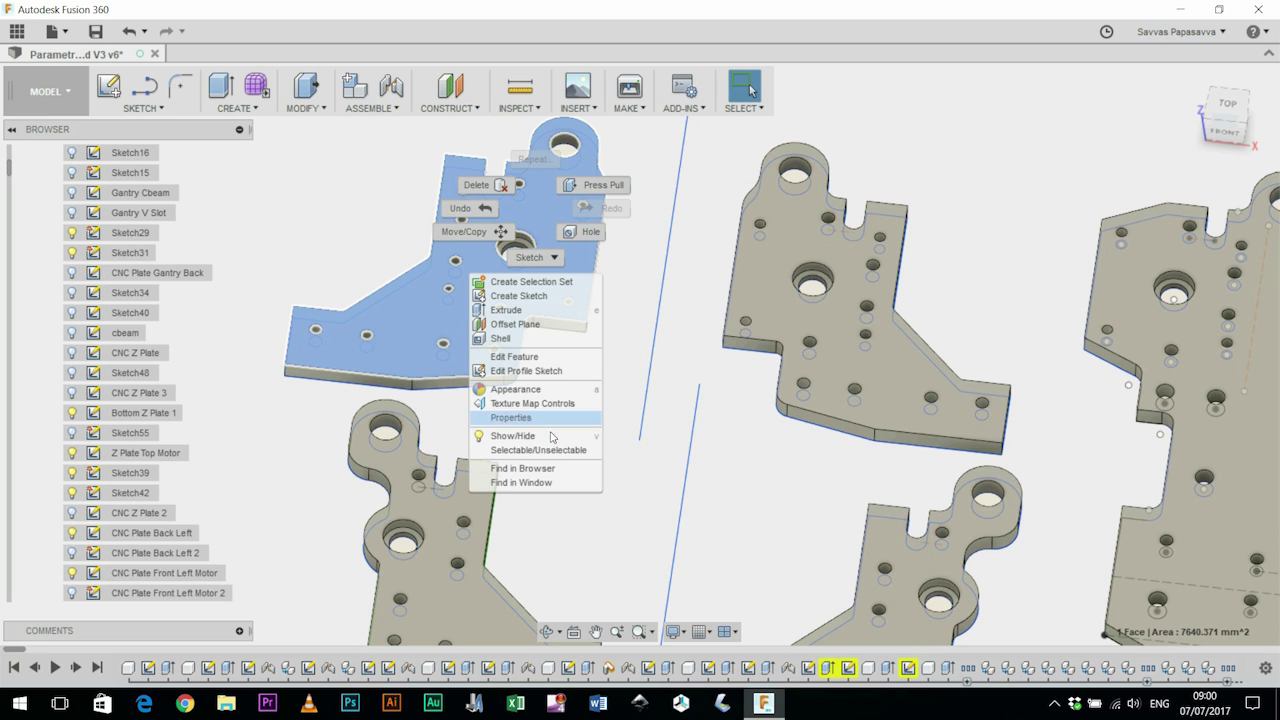
{"action": "left_click", "coordinate": [554, 371]}
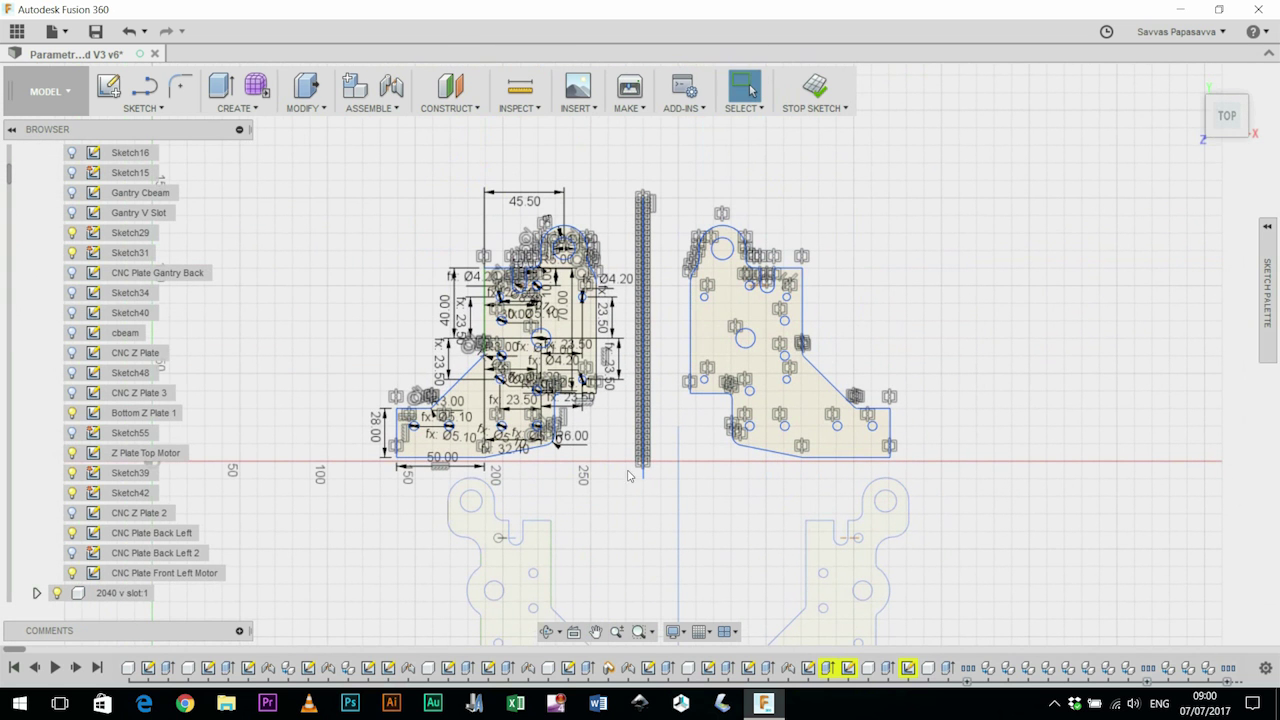
- Try to mirror all sketch curves of the front left motor plate with the sketch Mirror tool
{"action": "left_click", "coordinate": [141, 108]}
{"action": "left_click", "coordinate": [136, 483]}
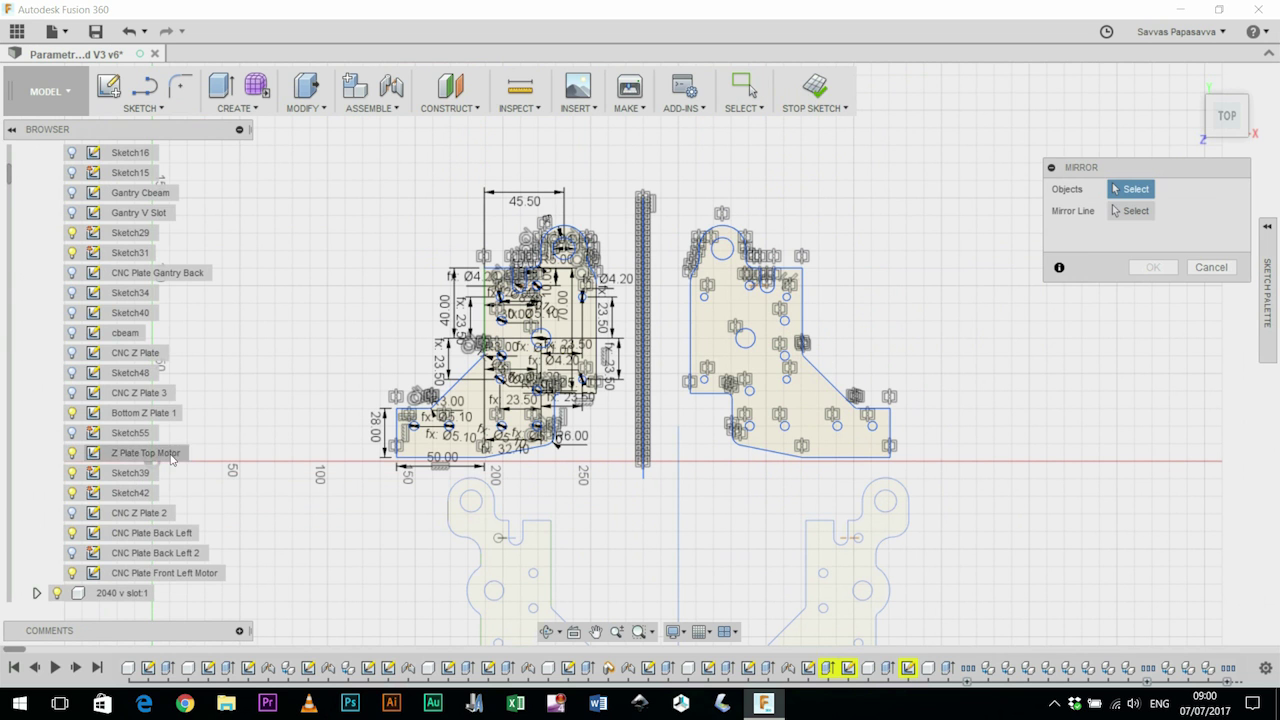
{"action": "mouse_move", "coordinate": [333, 154]}
{"action": "left_mouse_down"}
{"action": "mouse_move", "coordinate": [449, 400]}
{"action": "mouse_move", "coordinate": [632, 568]}
{"action": "left_mouse_up"}
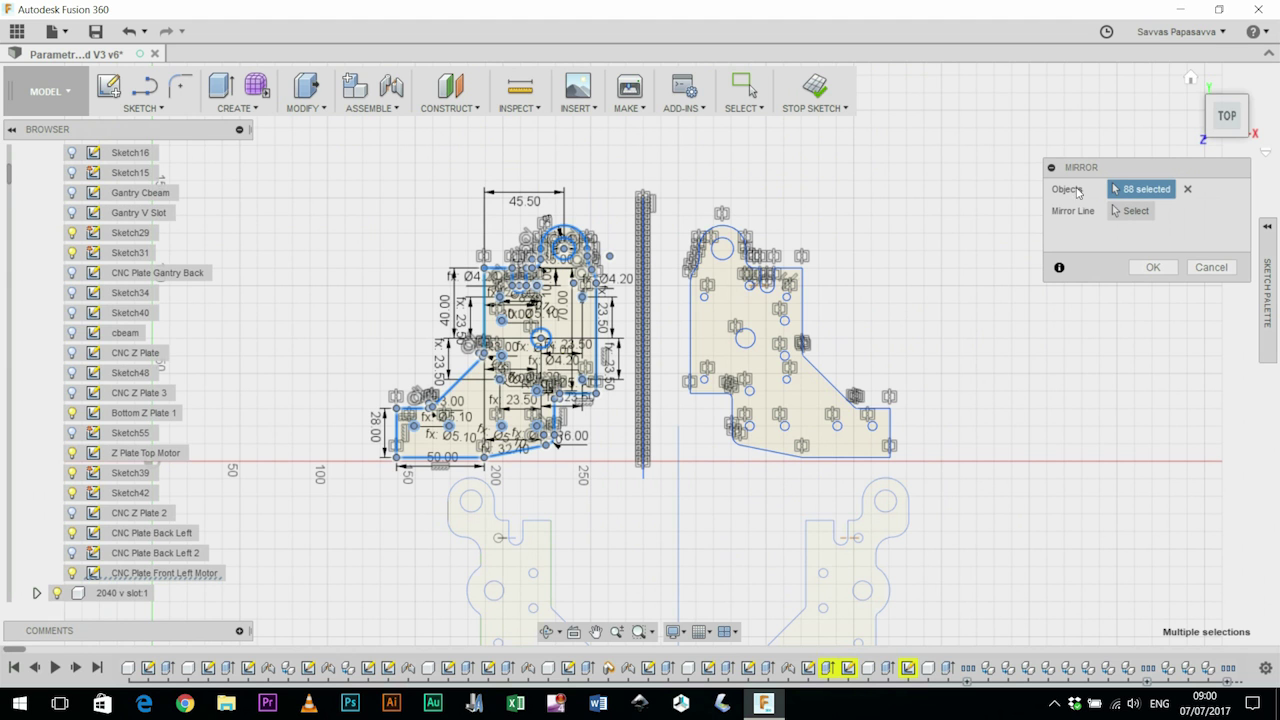
{"action": "scroll", "coordinate": [590, 311], "scroll_direction": "up", "scroll_amount": 2}
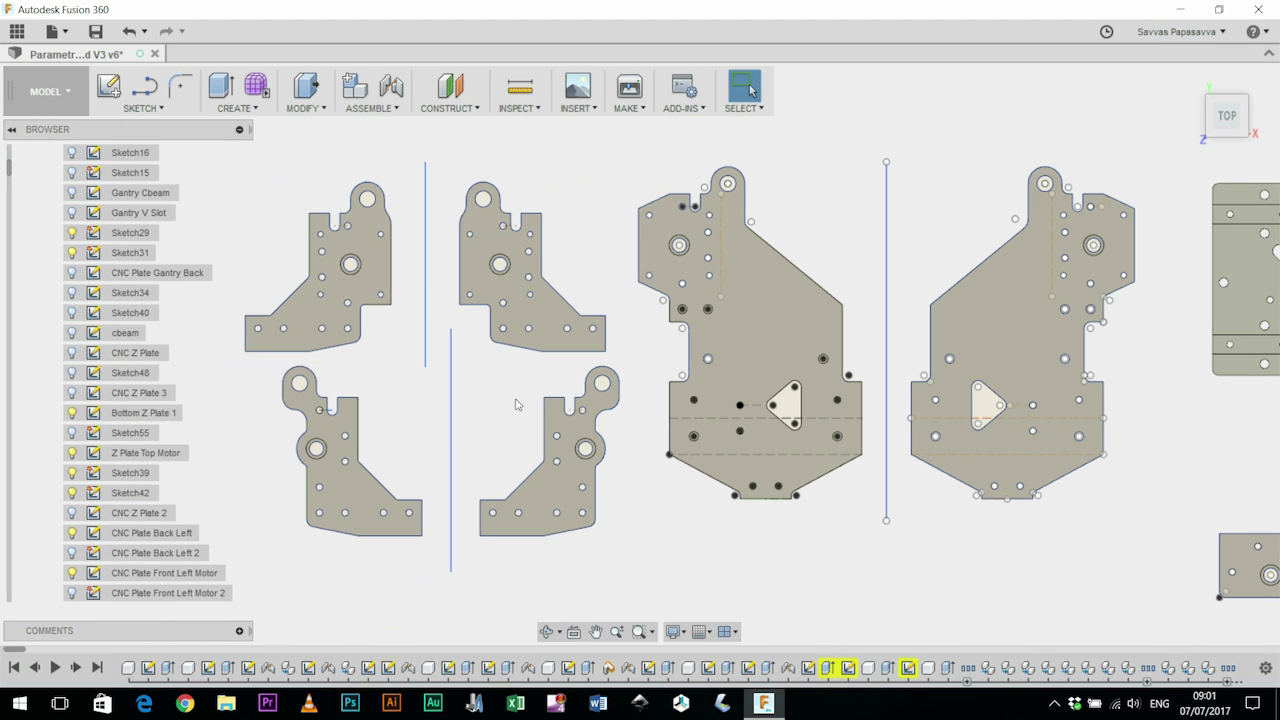
- Slide the gantry along the side rails by its side plate toward the front end of the frame
{"action": "middle_click_drag", "start_coordinate": [811, 566], "coordinate": [716, 565]}
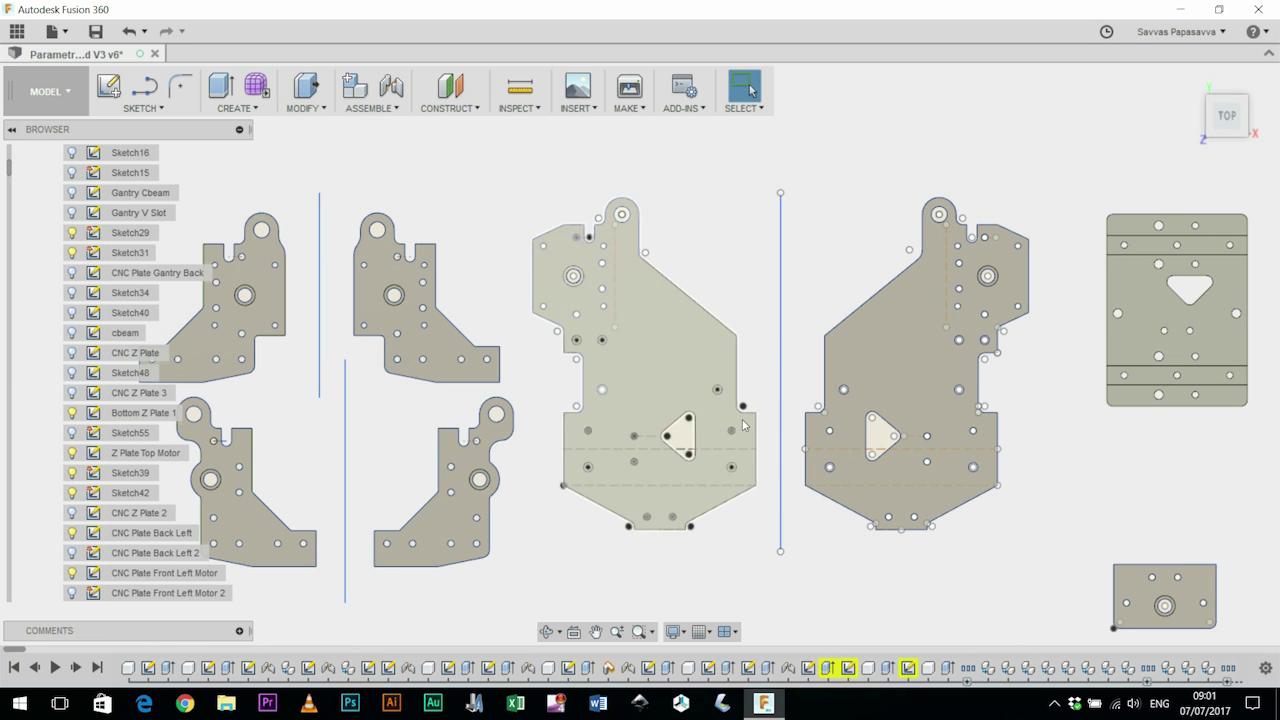
{"action": "scroll", "coordinate": [742, 370], "scroll_direction": "up", "scroll_amount": 2}
{"action": "middle_click_drag", "start_coordinate": [742, 370], "coordinate": [671, 358]}
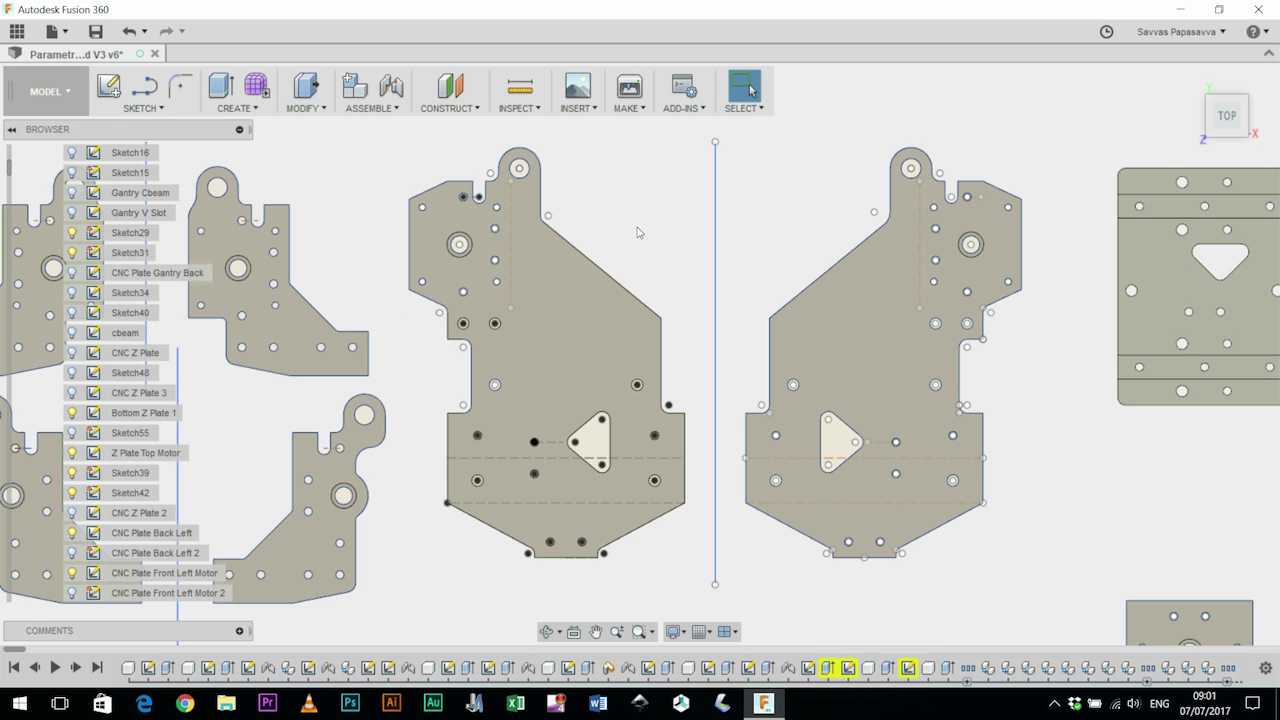
{"action": "scroll", "coordinate": [638, 232], "scroll_direction": "down", "scroll_amount": 3}
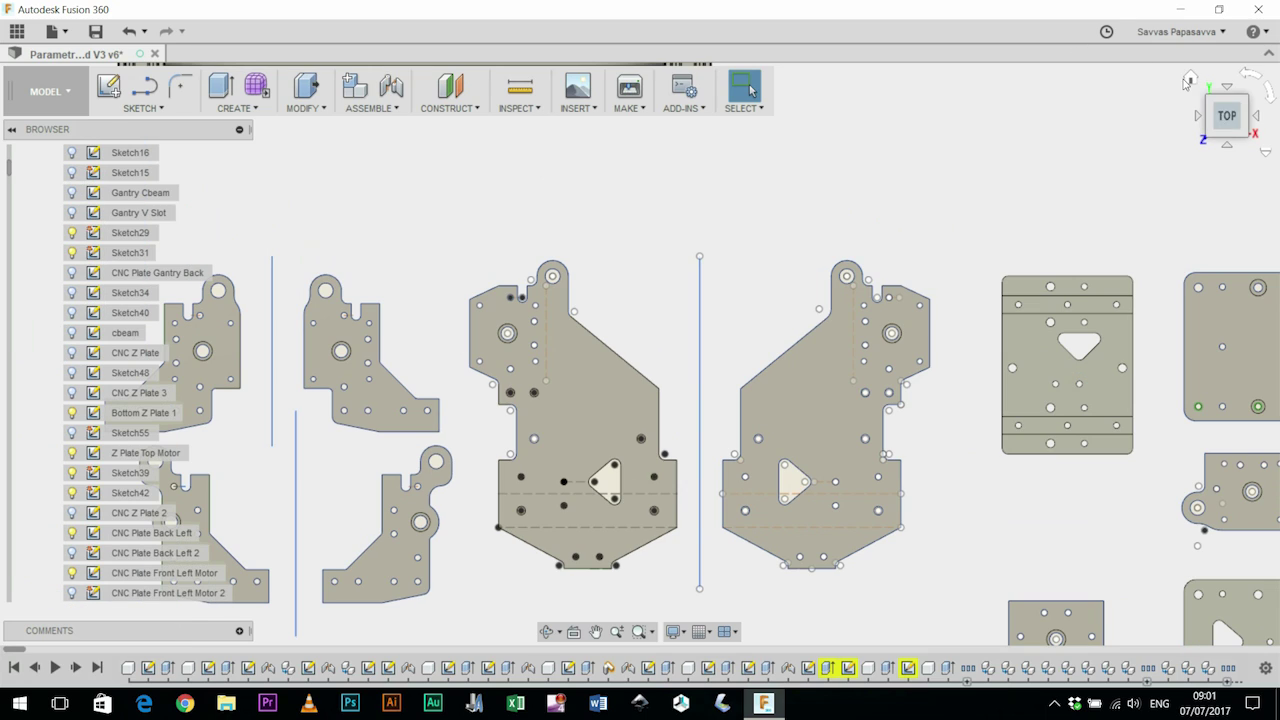
{"action": "left_click", "coordinate": [1189, 80]}
{"action": "scroll", "coordinate": [570, 273], "scroll_direction": "up", "scroll_amount": 3}
{"action": "middle_click_drag", "start_coordinate": [536, 310], "coordinate": [640, 350], "text": "shift"}
{"action": "scroll", "coordinate": [600, 366], "scroll_direction": "up", "scroll_amount": 3}
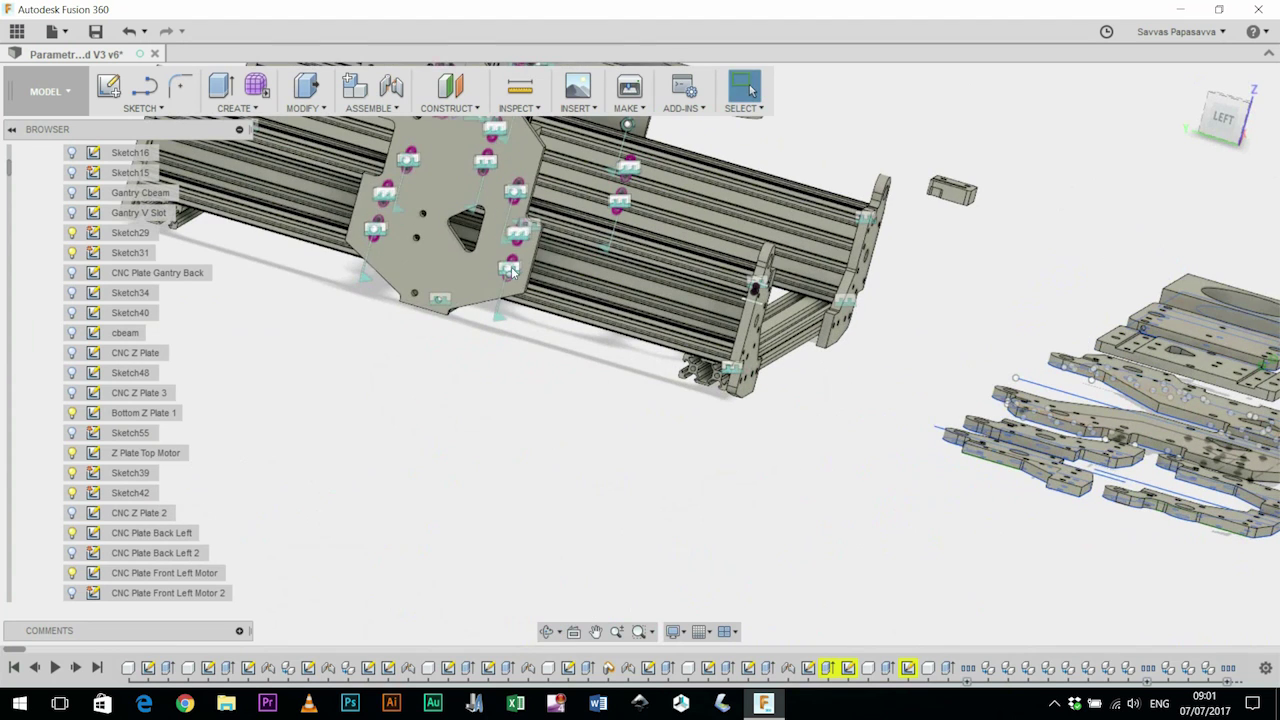
{"action": "left_click_drag", "start_coordinate": [576, 286], "coordinate": [695, 318]}
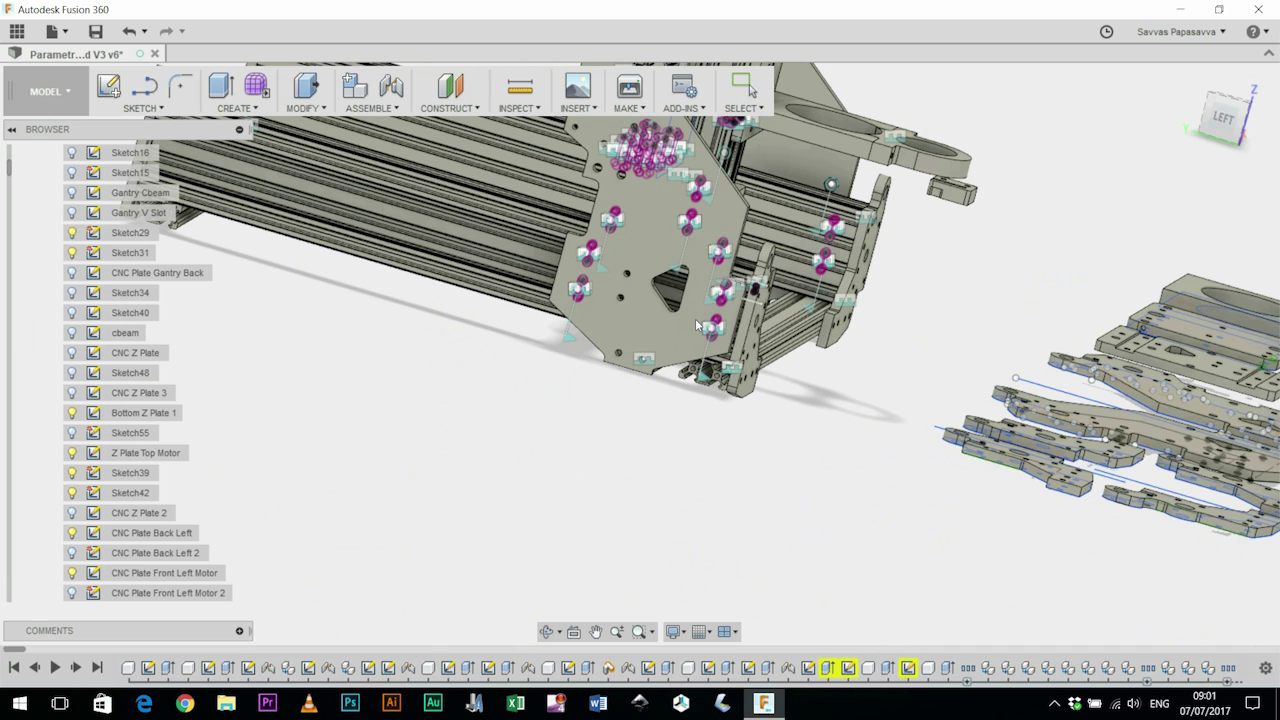
- Examine the Z-axis assembly and its ring-shaped mounts from above, and the gantry side plate beside them
{"action": "left_click", "coordinate": [1218, 92]}
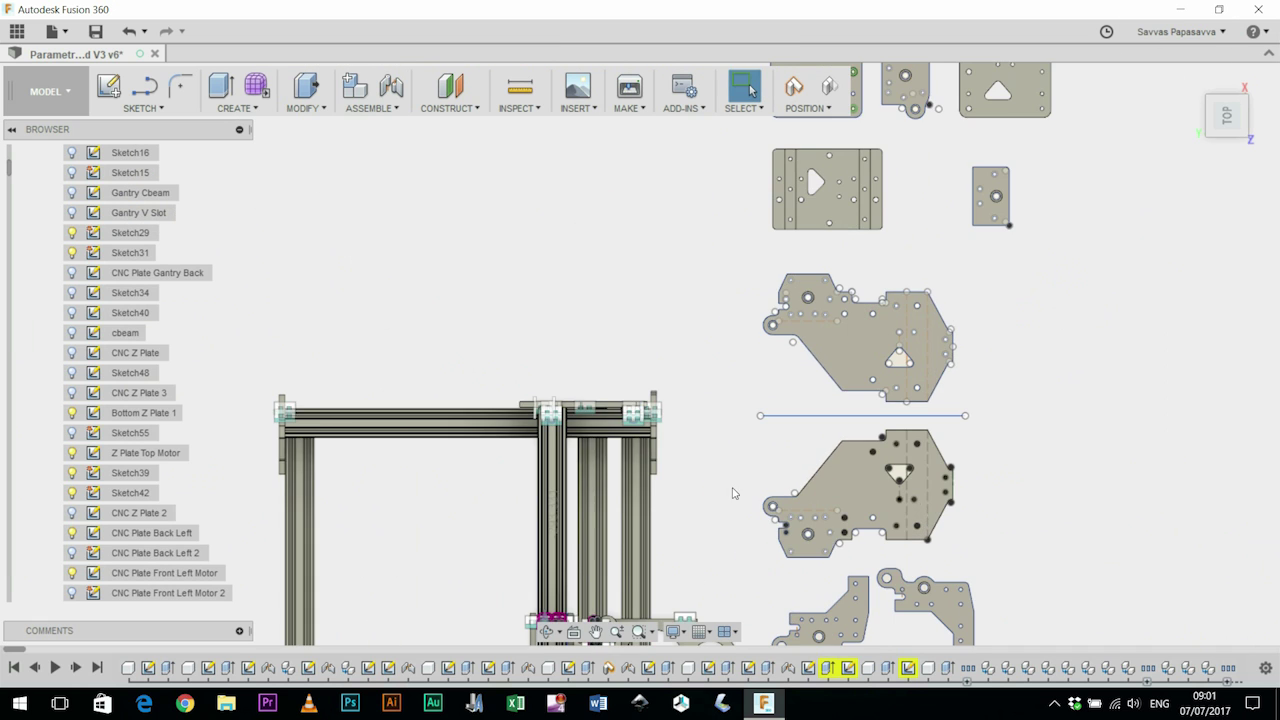
{"action": "scroll", "coordinate": [668, 214], "scroll_direction": "up", "scroll_amount": 2}
{"action": "middle_click_drag", "start_coordinate": [733, 493], "coordinate": [674, 329]}
{"action": "scroll", "coordinate": [660, 268], "scroll_direction": "up", "scroll_amount": 6}
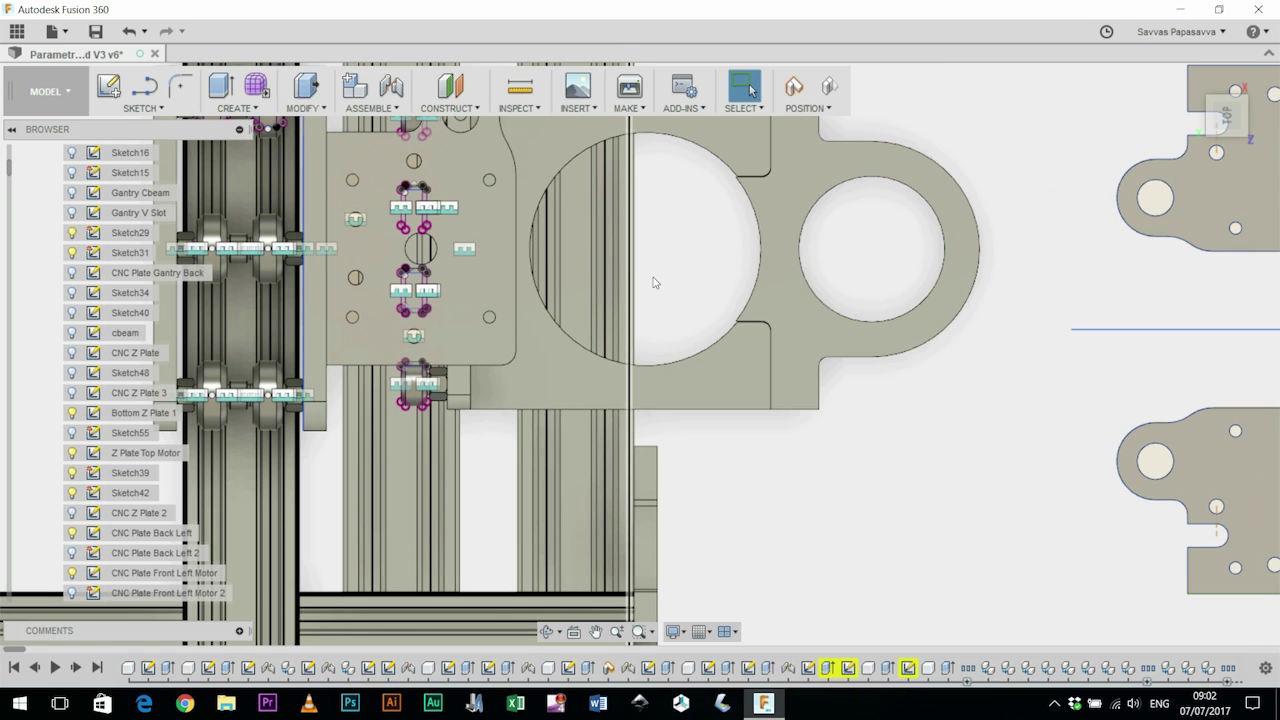
{"action": "scroll", "coordinate": [633, 271], "scroll_direction": "down", "scroll_amount": 3}
{"action": "middle_click_drag", "start_coordinate": [708, 498], "coordinate": [710, 465], "text": "shift"}
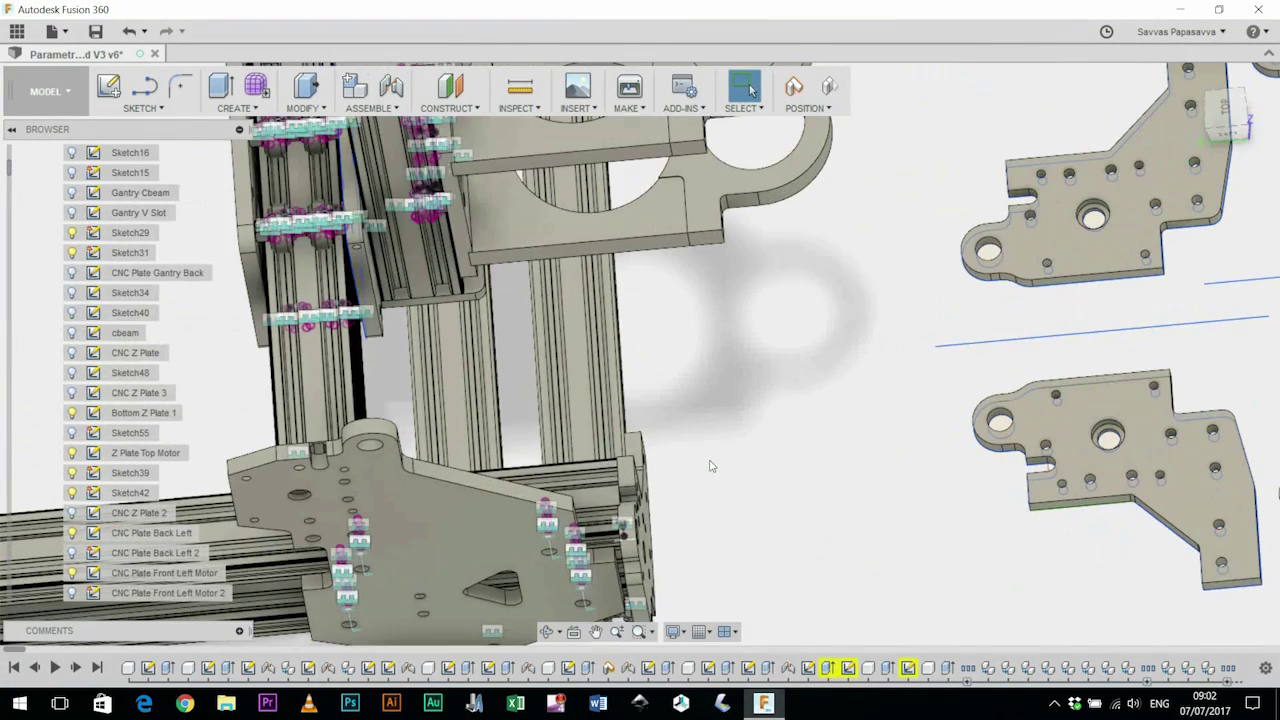
{"action": "scroll", "coordinate": [711, 466], "scroll_direction": "down", "scroll_amount": 1}
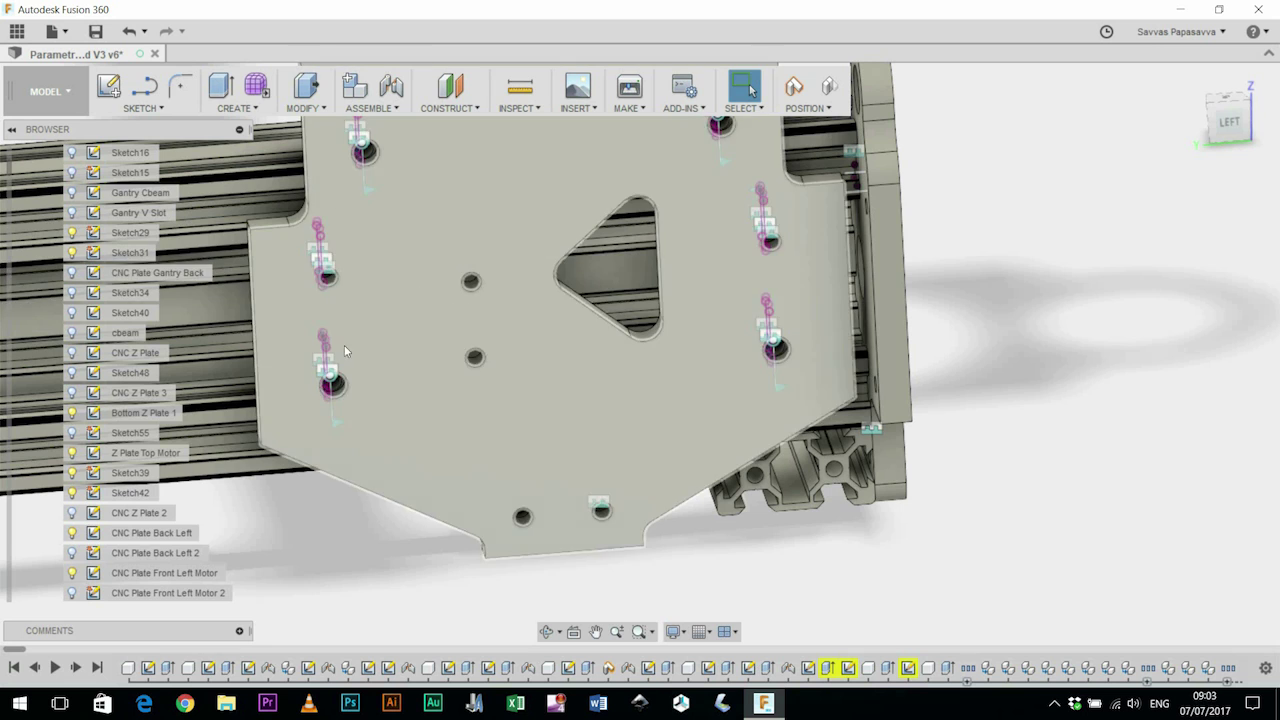
- Examine how the gantry side plate and its holes line up with the side rail and gantry beams
{"action": "scroll", "coordinate": [350, 355], "scroll_direction": "down", "scroll_amount": 5}
{"action": "middle_click_drag", "start_coordinate": [366, 440], "coordinate": [823, 434]}
{"action": "scroll", "coordinate": [830, 436], "scroll_direction": "down", "scroll_amount": 1}
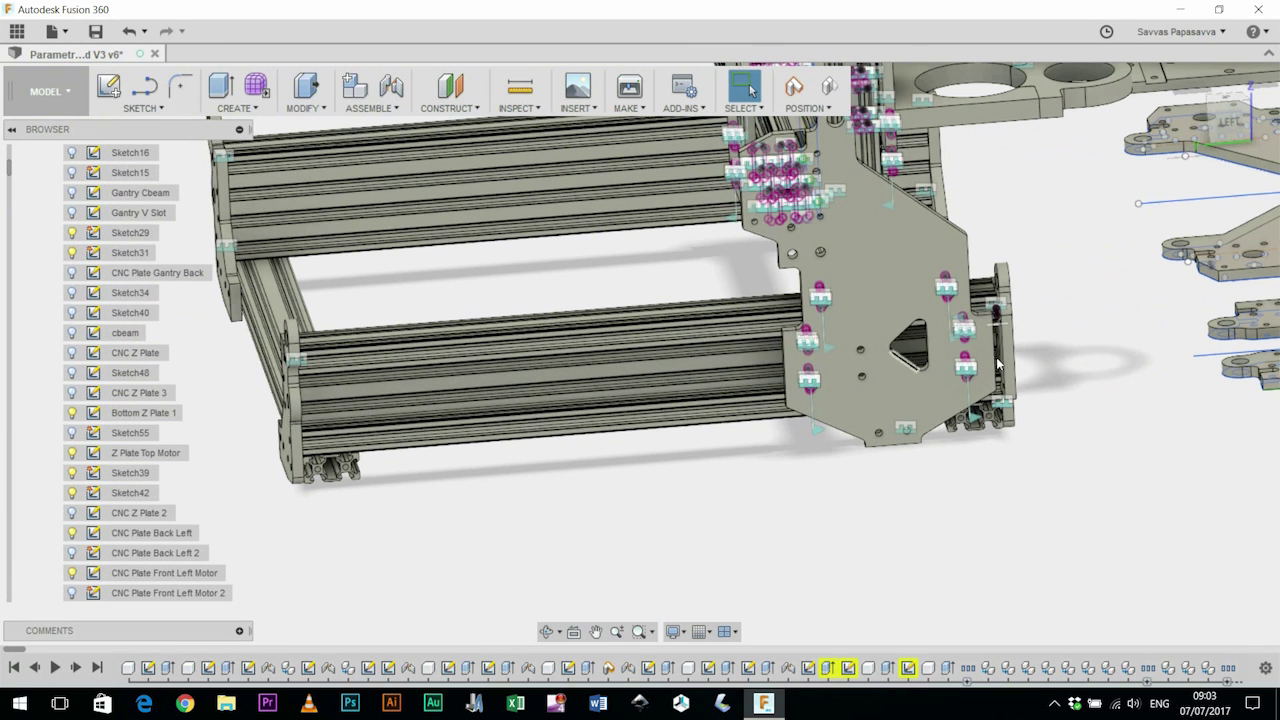
{"action": "scroll", "coordinate": [738, 489], "scroll_direction": "down", "scroll_amount": 1}
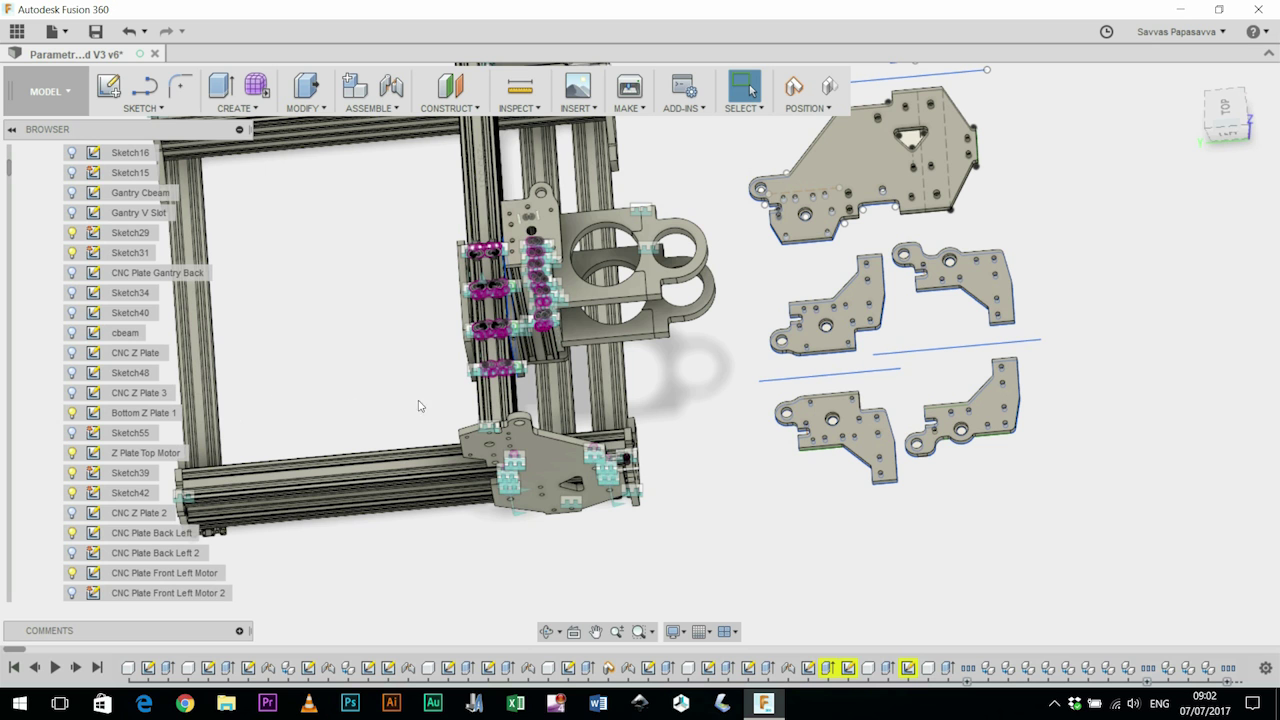
{"action": "middle_click_drag", "start_coordinate": [502, 558], "coordinate": [1024, 378], "text": "shift"}
{"action": "scroll", "coordinate": [820, 240], "scroll_direction": "up", "scroll_amount": 4}
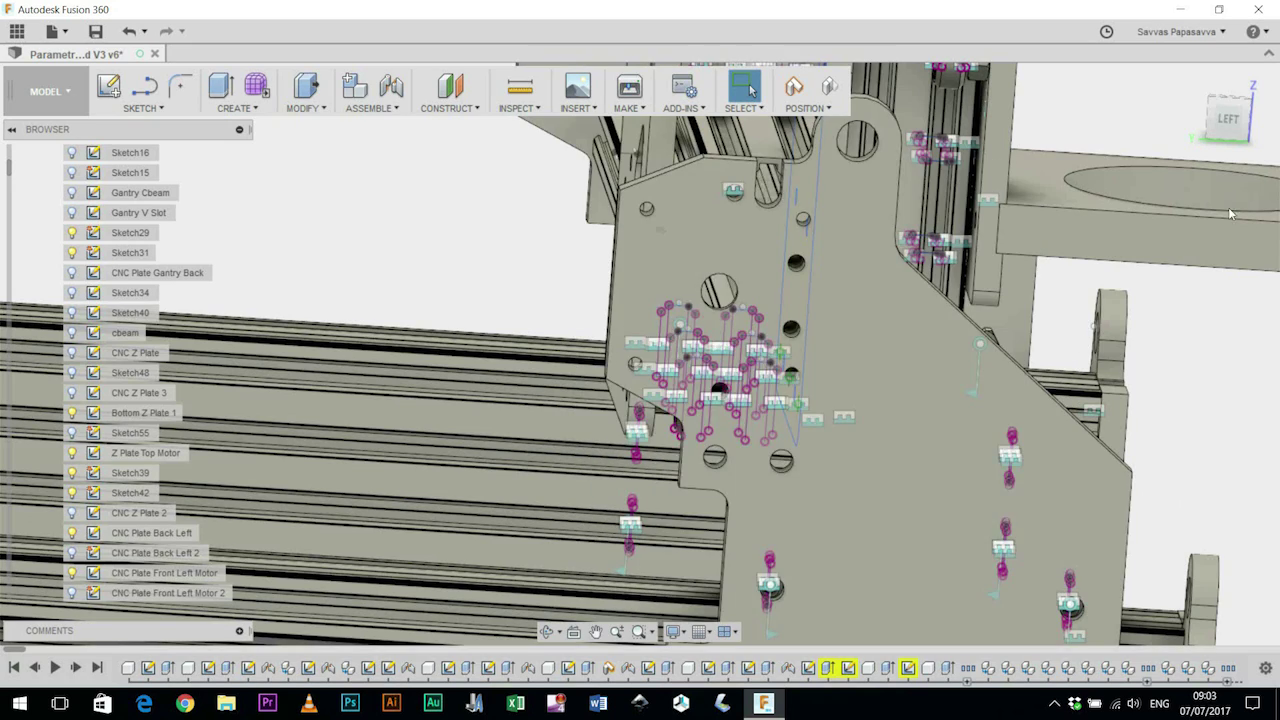
{"action": "middle_click_drag", "start_coordinate": [990, 310], "coordinate": [666, 226], "text": "shift"}
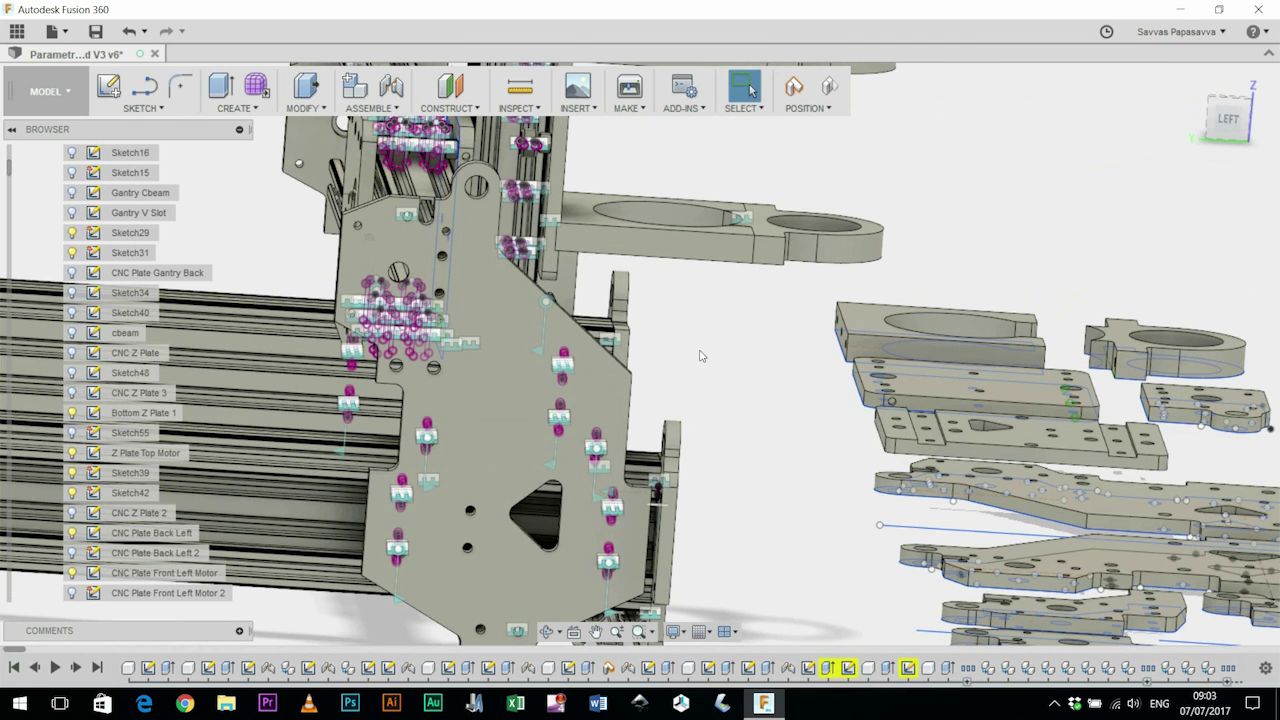
- Examine the open slot and surrounding holes near the upper edge of the gantry side plate
{"action": "middle_click_drag", "start_coordinate": [694, 412], "coordinate": [638, 462], "text": "shift"}
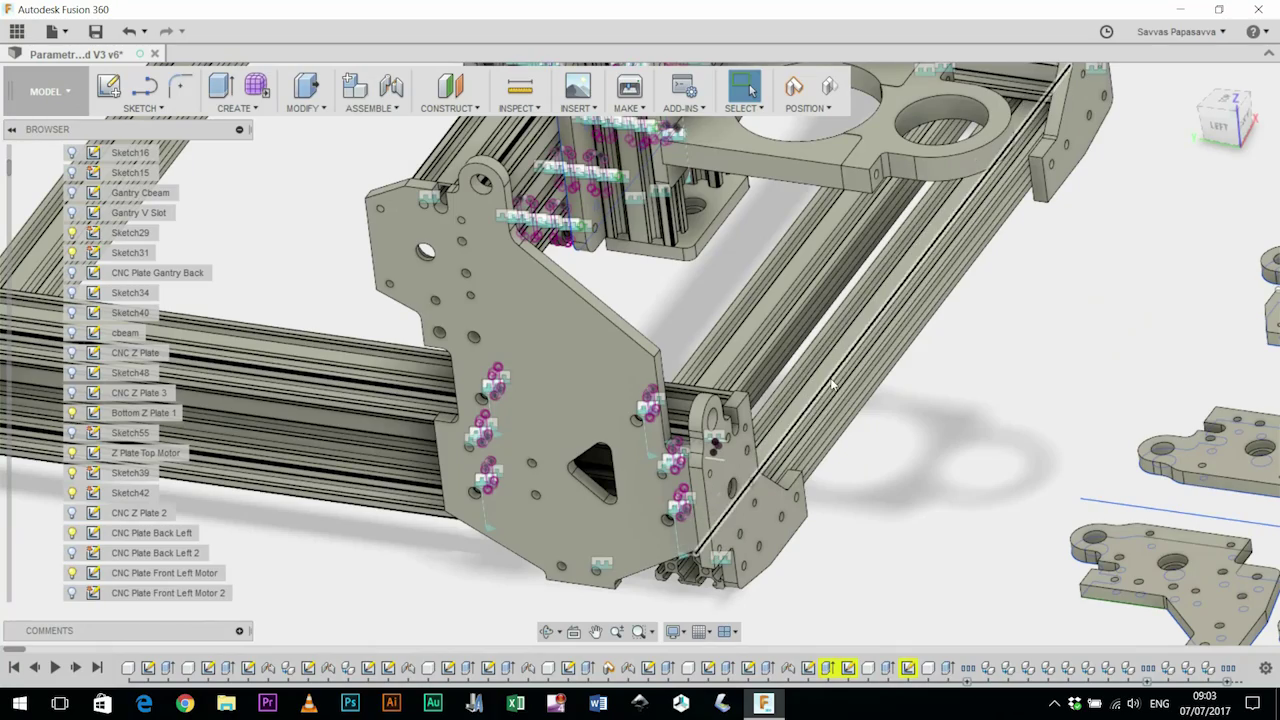
{"action": "middle_click_drag", "start_coordinate": [834, 380], "coordinate": [682, 364], "text": "shift"}
{"action": "middle_click_drag", "start_coordinate": [826, 360], "coordinate": [680, 246], "text": "shift"}
{"action": "scroll", "coordinate": [680, 246], "scroll_direction": "up", "scroll_amount": 3}
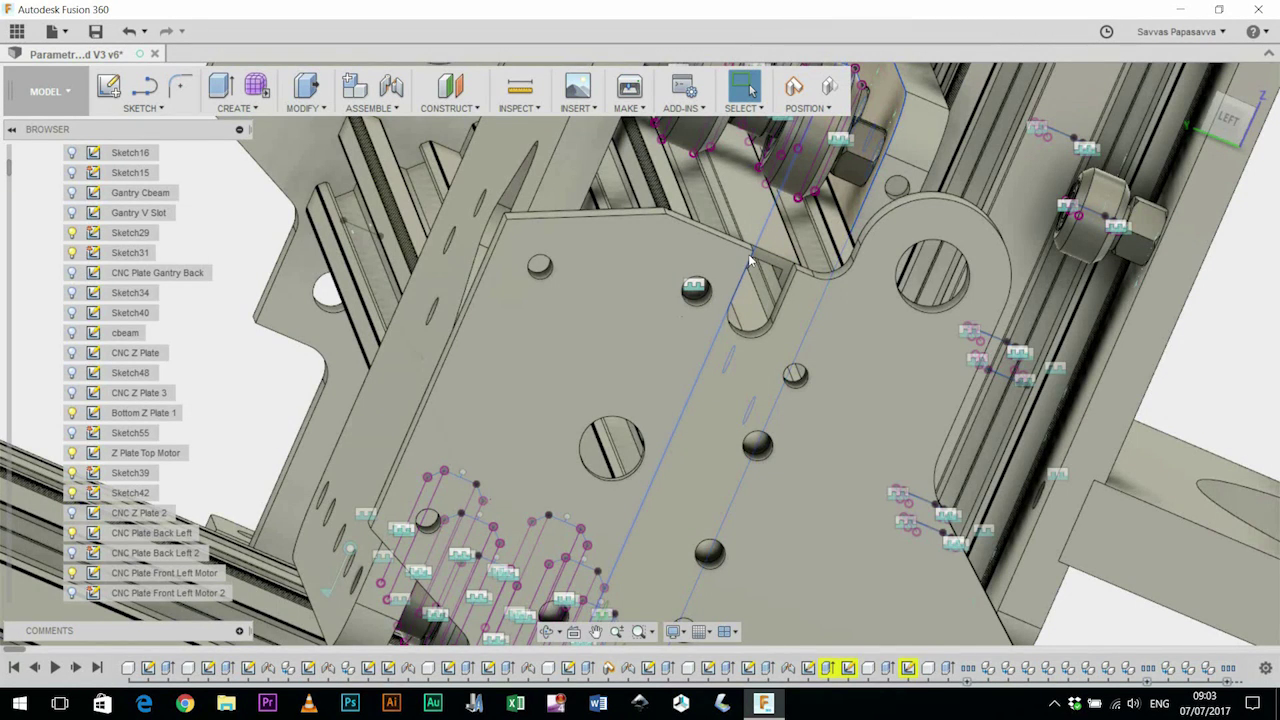
{"action": "scroll", "coordinate": [750, 260], "scroll_direction": "up", "scroll_amount": 3}
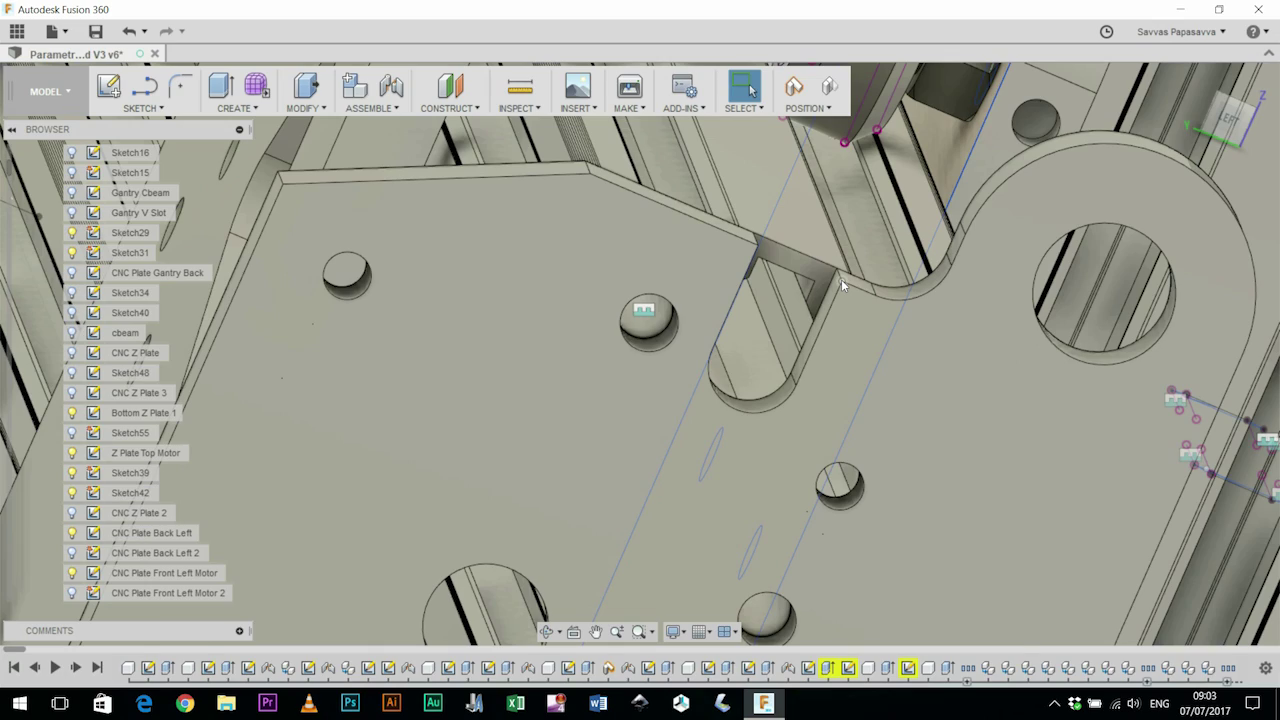
{"action": "middle_click_drag", "start_coordinate": [841, 279], "coordinate": [1030, 420], "text": "shift"}
{"action": "scroll", "coordinate": [675, 465], "scroll_direction": "down", "scroll_amount": 5}
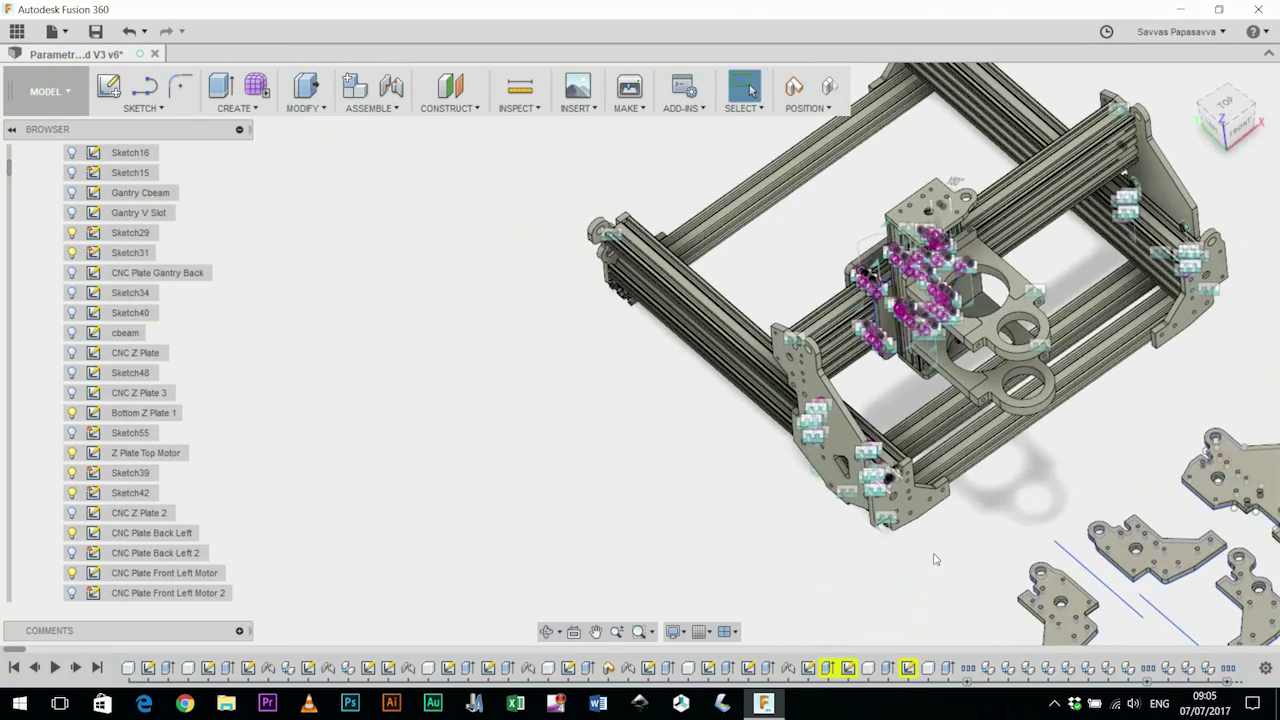
- Return to the home view and examine the assembled frame together with the flat plates
{"action": "scroll", "coordinate": [654, 380], "scroll_direction": "up", "scroll_amount": 5}
{"action": "scroll", "coordinate": [826, 468], "scroll_direction": "up", "scroll_amount": 3}
{"action": "middle_click_drag", "start_coordinate": [826, 468], "coordinate": [1134, 441], "text": "shift"}
{"action": "left_click", "coordinate": [1190, 78]}
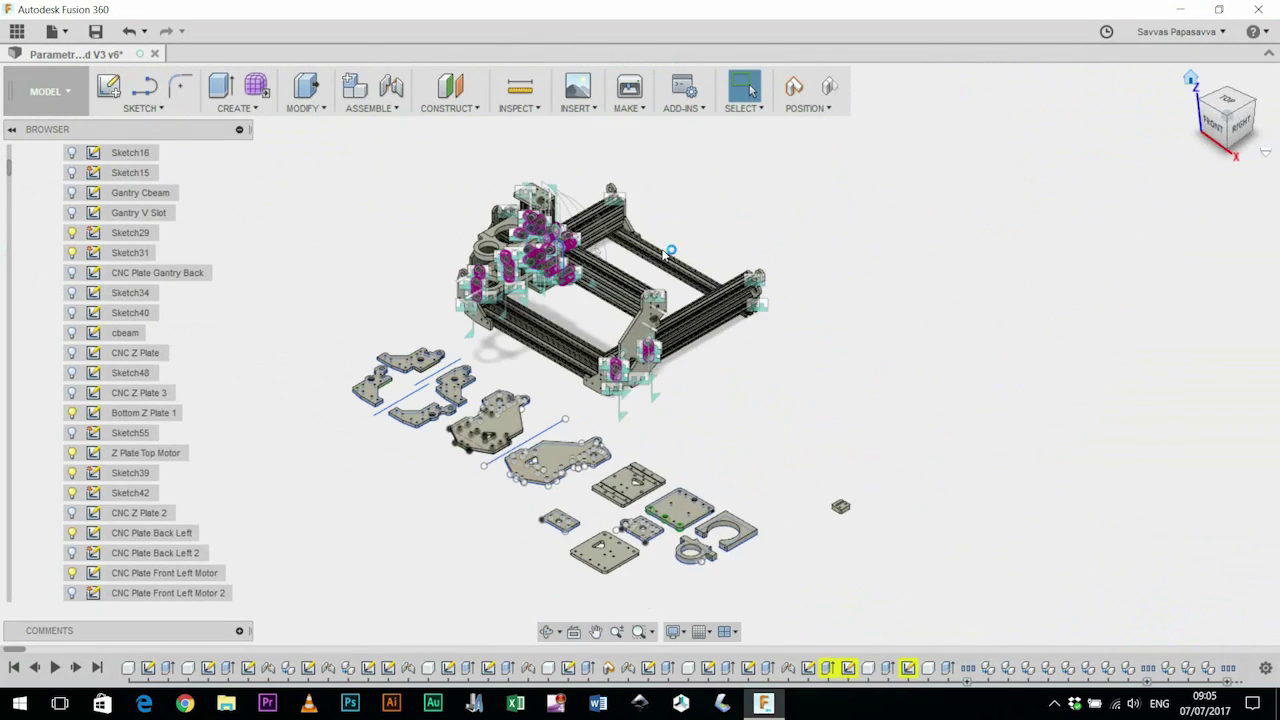
{"action": "scroll", "coordinate": [564, 405], "scroll_direction": "up", "scroll_amount": 3}
{"action": "middle_click_drag", "start_coordinate": [757, 450], "coordinate": [1130, 444]}
{"action": "scroll", "coordinate": [1095, 360], "scroll_direction": "up", "scroll_amount": 2}
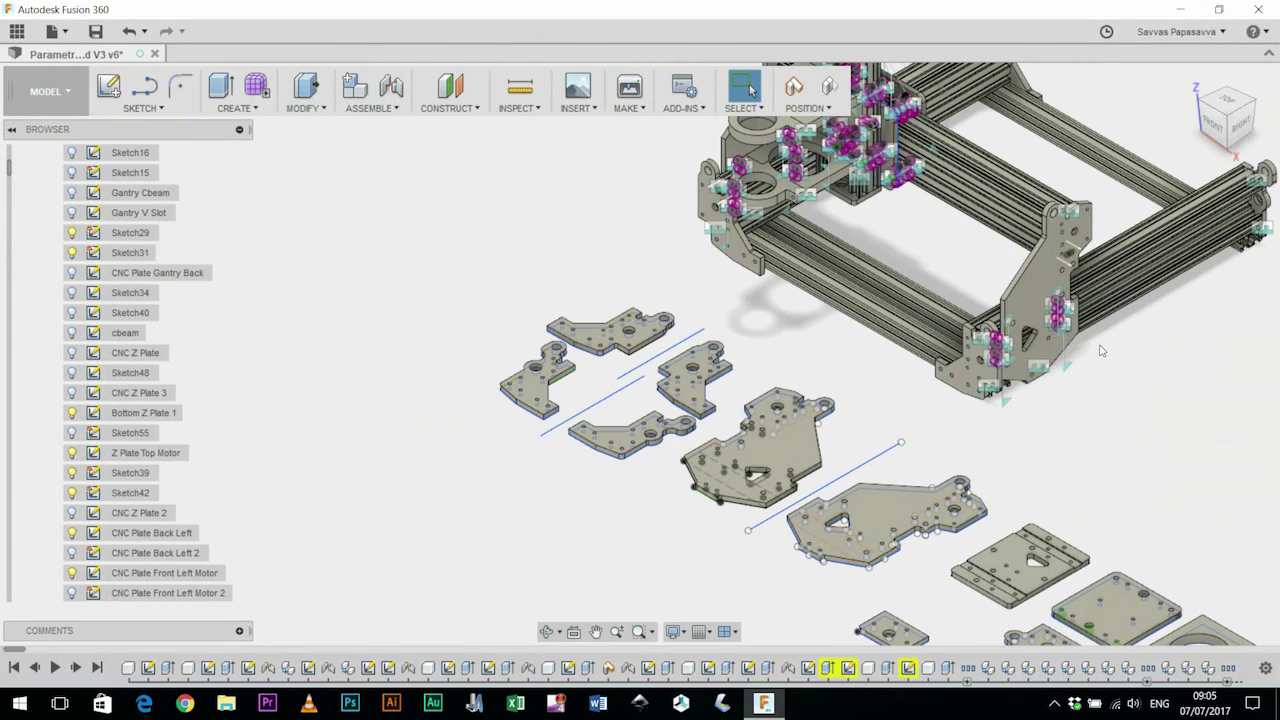
{"action": "middle_click_drag", "start_coordinate": [1065, 400], "coordinate": [1071, 440], "text": "shift"}
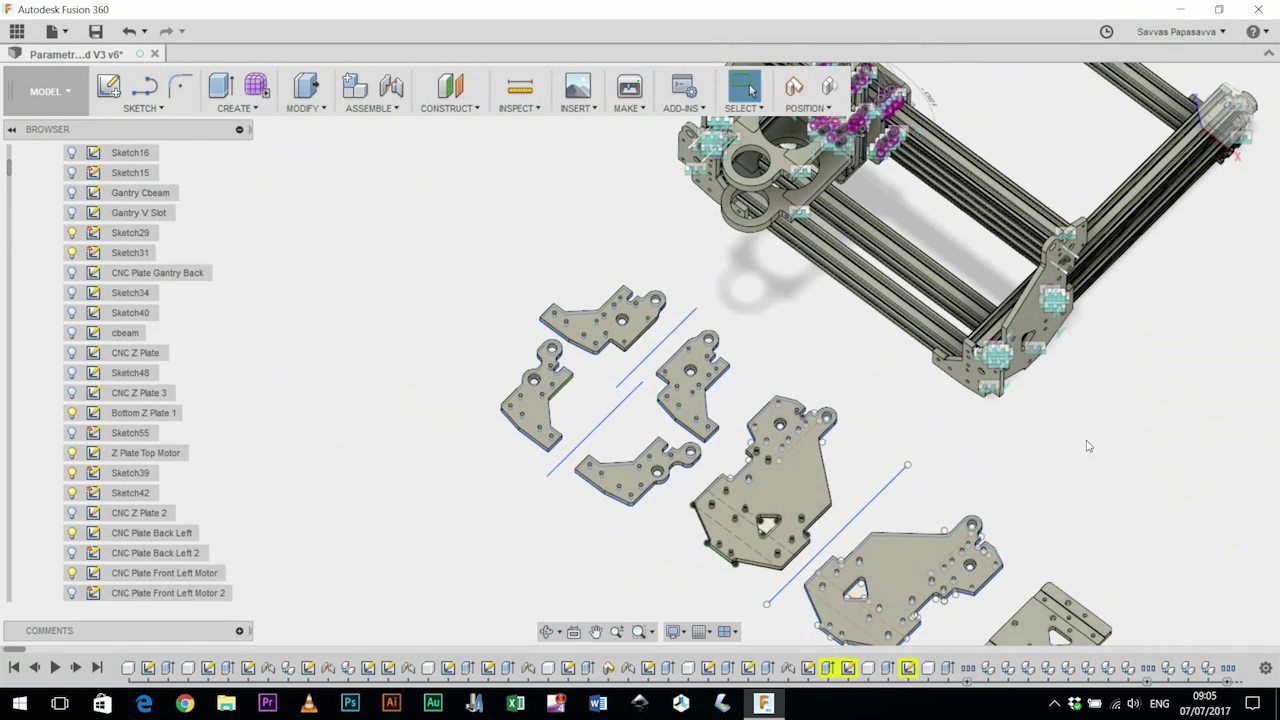
- Examine the mirrored corner plates, side plates and smaller flat plates laid out beside the frame
{"action": "middle_click_drag", "start_coordinate": [1040, 497], "coordinate": [963, 416]}
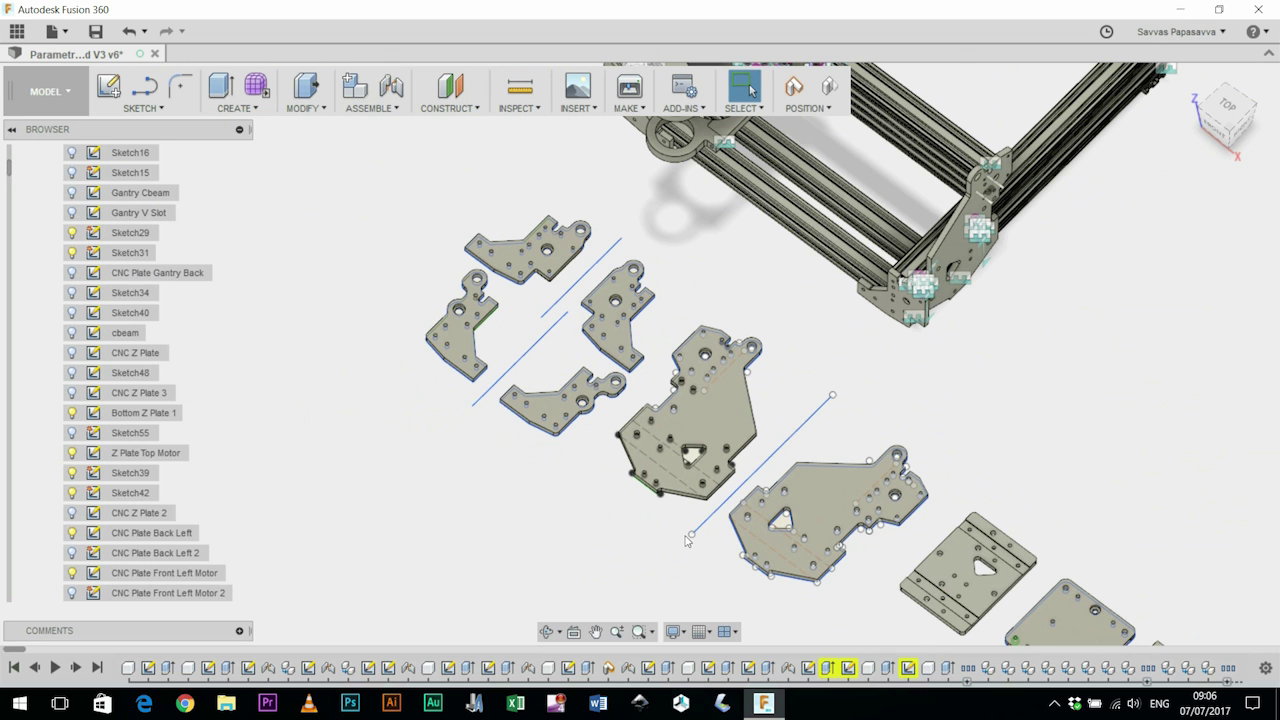
{"action": "middle_click_drag", "start_coordinate": [416, 456], "coordinate": [436, 541], "text": "shift"}
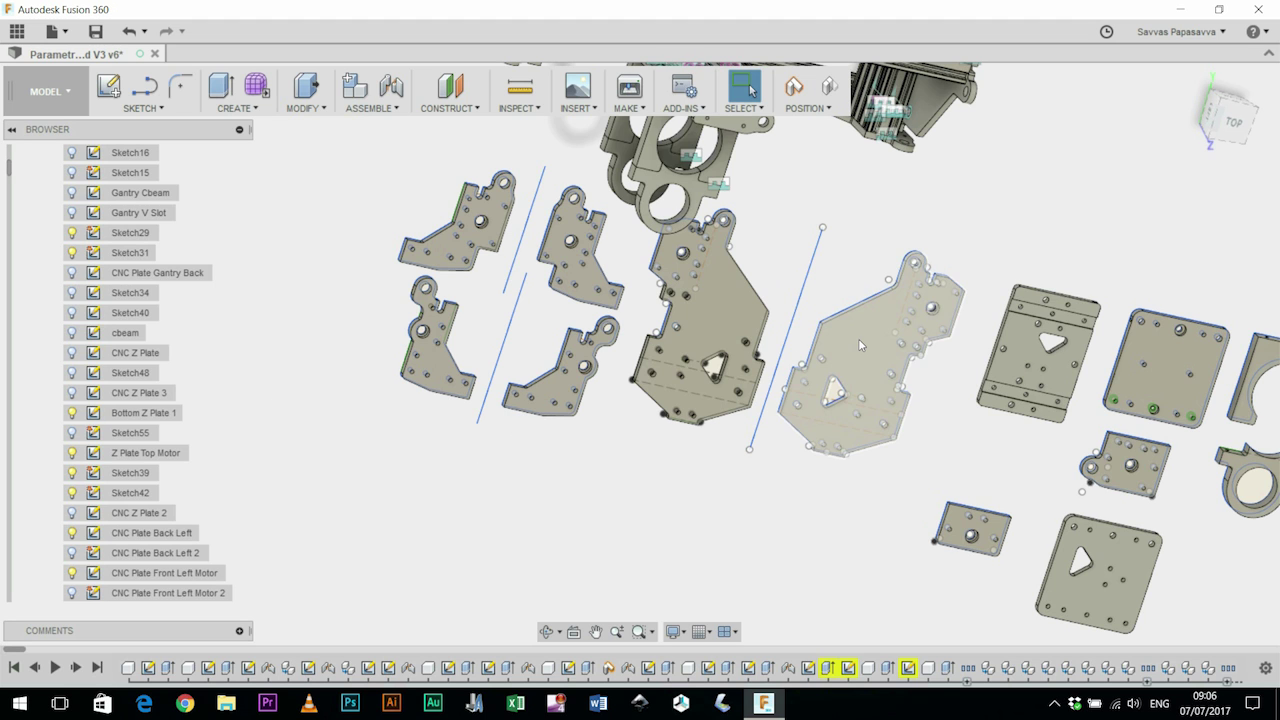
{"action": "scroll", "coordinate": [859, 341], "scroll_direction": "up", "scroll_amount": 3}
{"action": "mouse_move", "coordinate": [975, 393]}
{"action": "middle_mouse_down", "text": "shift"}
{"action": "mouse_move", "coordinate": [957, 380]}
{"action": "mouse_move", "coordinate": [1003, 411]}
{"action": "mouse_move", "coordinate": [913, 413]}
{"action": "mouse_move", "coordinate": [966, 378]}
{"action": "middle_mouse_up", "text": "shift"}
{"action": "scroll", "coordinate": [711, 394], "scroll_direction": "down", "scroll_amount": 3}
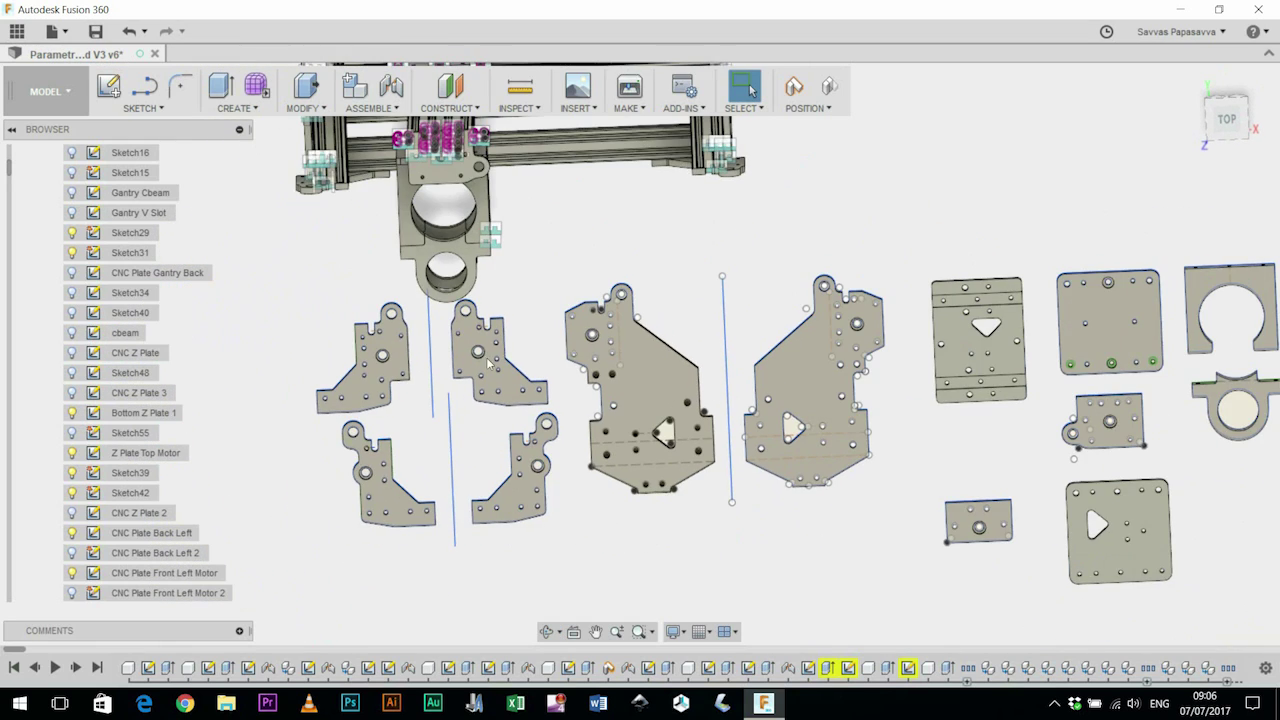
{"action": "scroll", "coordinate": [712, 357], "scroll_direction": "down", "scroll_amount": 3}
{"action": "middle_click_drag", "start_coordinate": [712, 357], "coordinate": [654, 297], "text": "shift"}
{"action": "scroll", "coordinate": [441, 298], "scroll_direction": "down", "scroll_amount": 2}
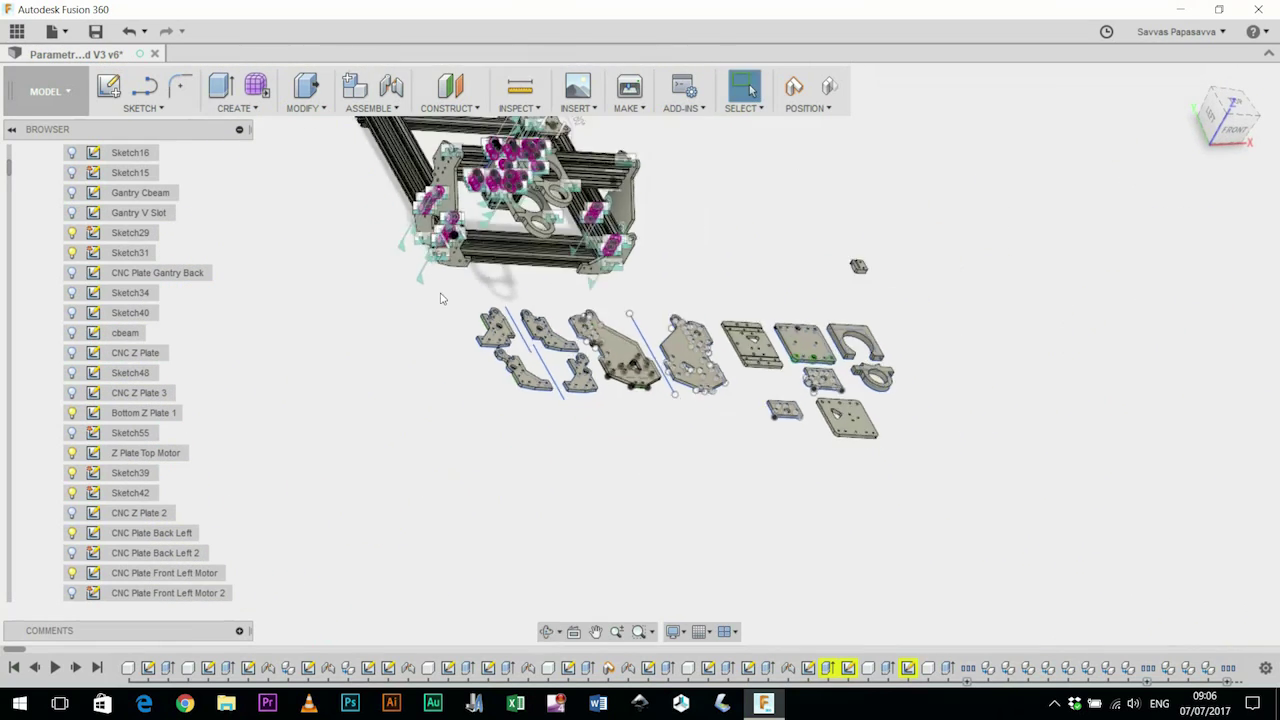
{"action": "middle_click_drag", "start_coordinate": [441, 298], "coordinate": [426, 322], "text": "shift"}
{"action": "scroll", "coordinate": [560, 424], "scroll_direction": "up", "scroll_amount": 5}
{"action": "middle_click_drag", "start_coordinate": [614, 455], "coordinate": [668, 507]}
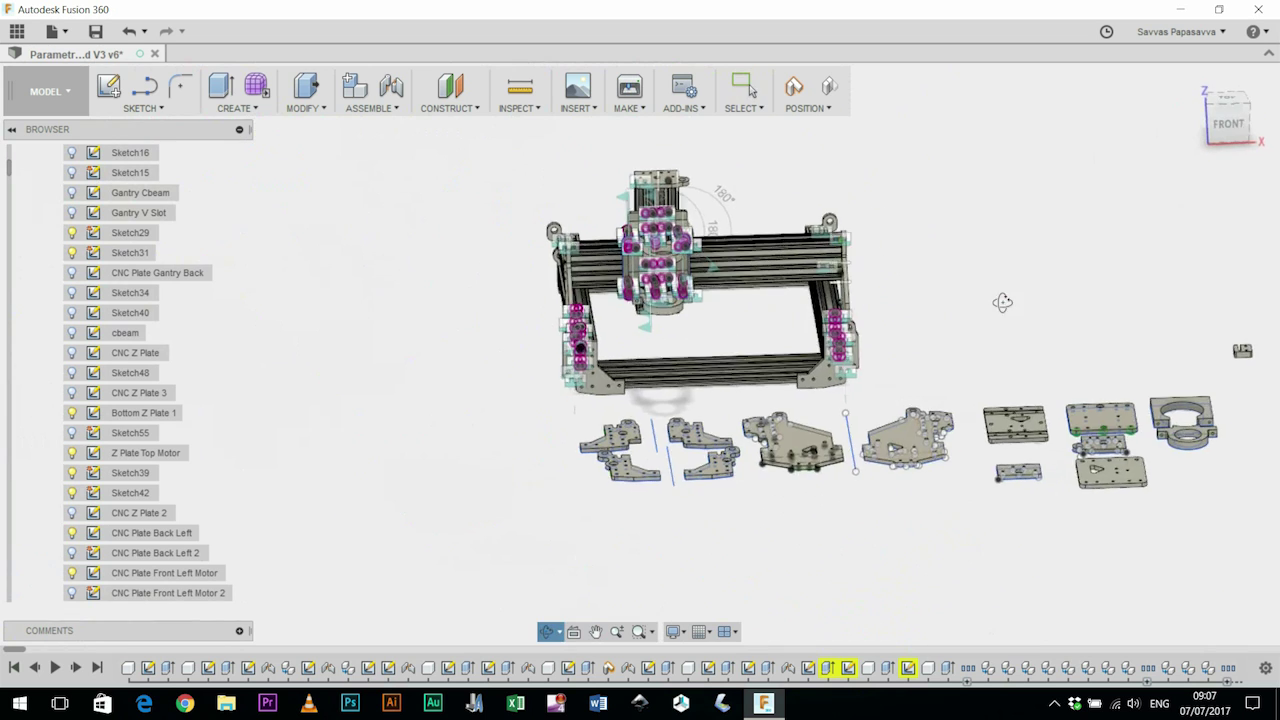
- Examine the front corner plate, its holes and its lower edge extending beneath the side rail and front beams
{"action": "middle_click_drag", "start_coordinate": [1002, 301], "coordinate": [1040, 308], "text": "shift"}
{"action": "scroll", "coordinate": [607, 446], "scroll_direction": "up", "scroll_amount": 10}
{"action": "mouse_move", "coordinate": [610, 450]}
{"action": "middle_mouse_down"}
{"action": "mouse_move", "coordinate": [634, 417]}
{"action": "mouse_move", "coordinate": [631, 428]}
{"action": "mouse_move", "coordinate": [697, 444]}
{"action": "mouse_move", "coordinate": [421, 566]}
{"action": "middle_mouse_up"}
{"action": "middle_click_drag", "start_coordinate": [1017, 335], "coordinate": [609, 580]}
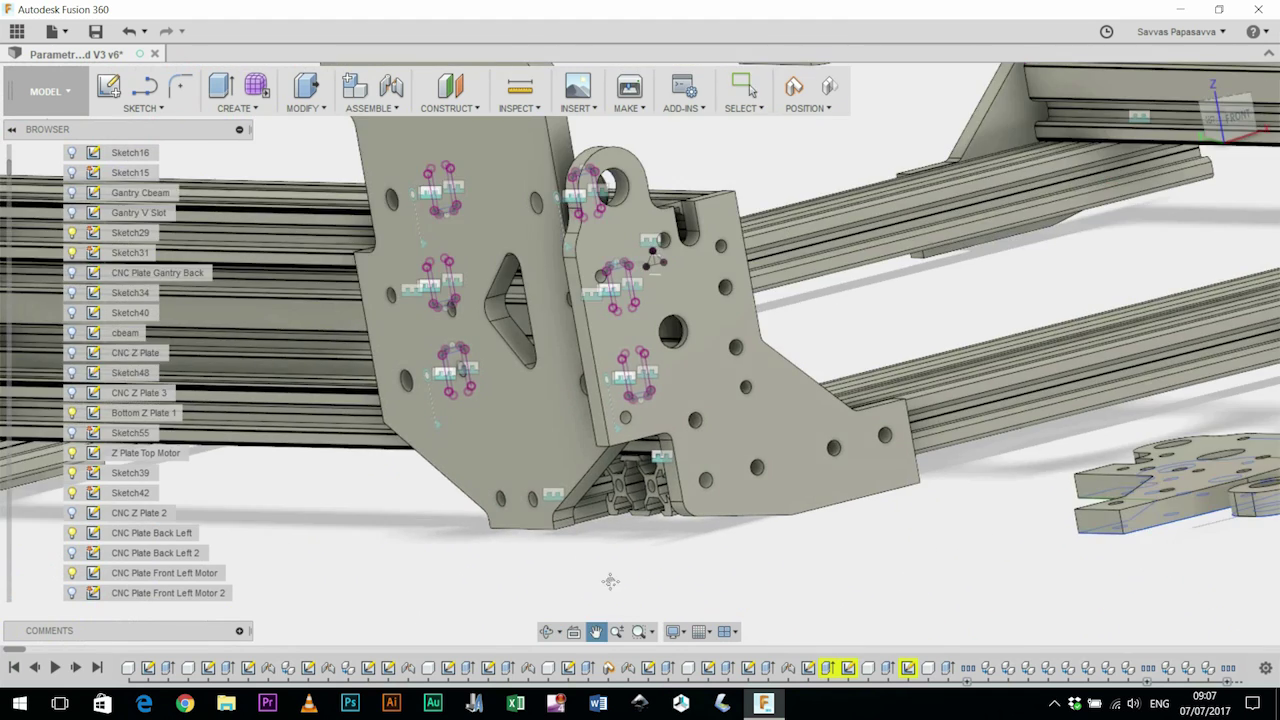
{"action": "scroll", "coordinate": [851, 561], "scroll_direction": "up", "scroll_amount": 4}
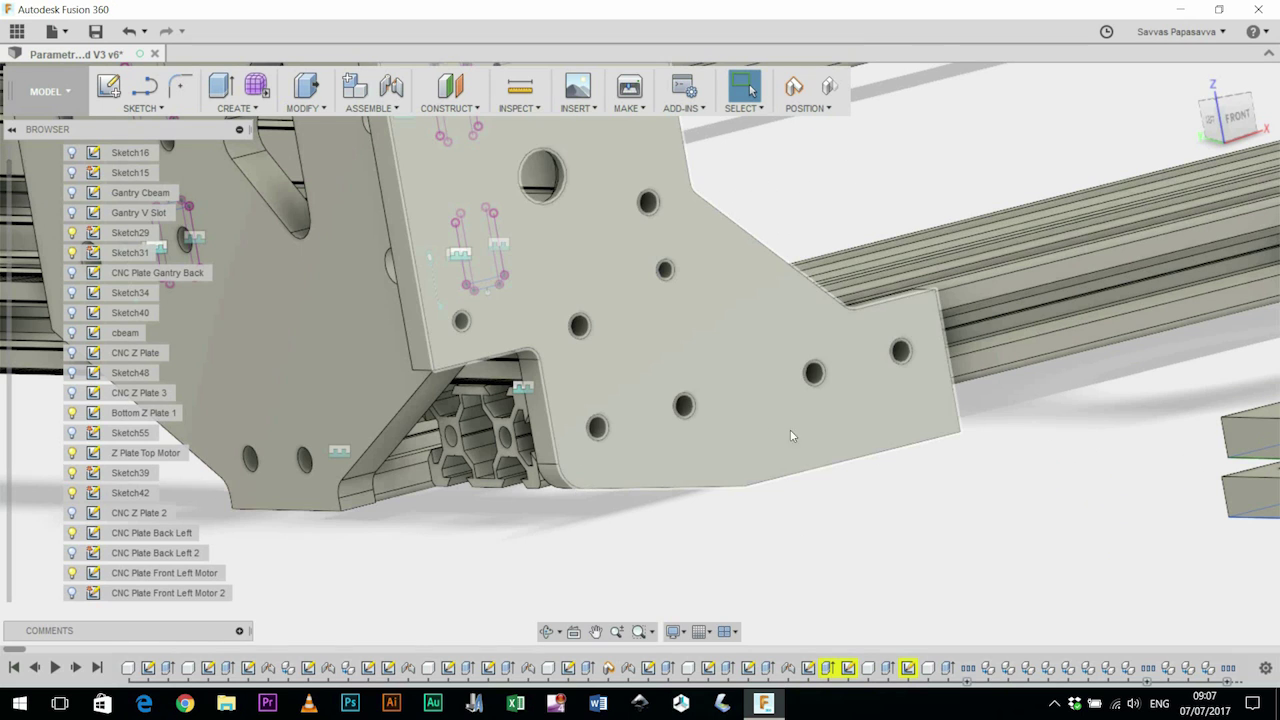
{"action": "middle_click_drag", "start_coordinate": [1037, 459], "coordinate": [1000, 474], "text": "shift"}
{"action": "middle_click_drag", "start_coordinate": [825, 489], "coordinate": [1064, 438]}
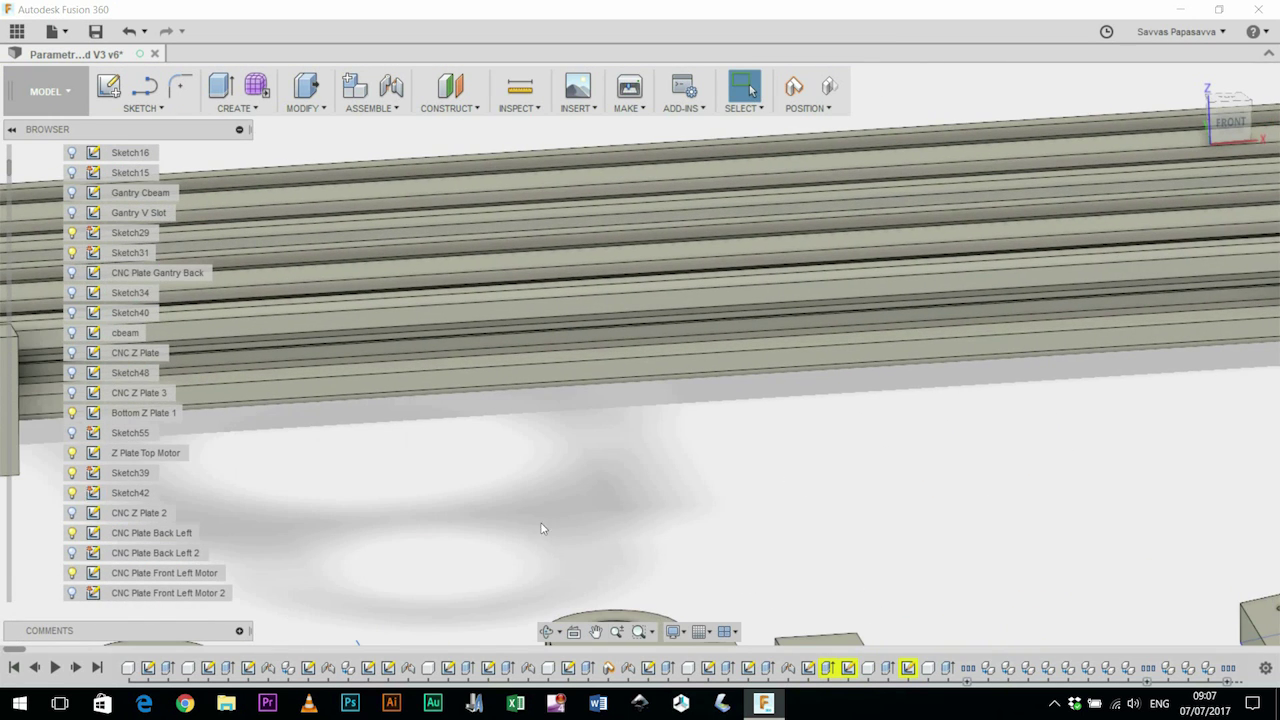
{"action": "middle_click_drag", "start_coordinate": [541, 528], "coordinate": [794, 537]}
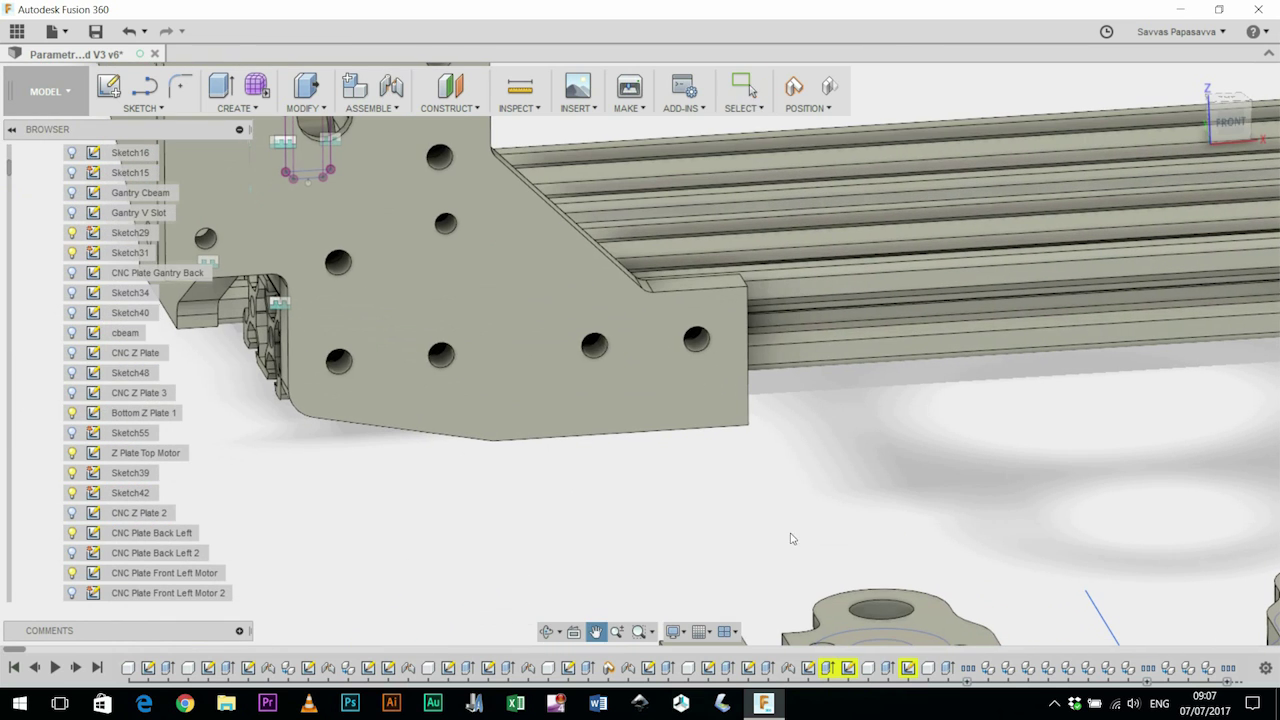
- Examine the corner plate's lower edge in the straight front view and then in the straight back view
{"action": "left_click", "coordinate": [1230, 122]}
{"action": "middle_click_drag", "start_coordinate": [466, 337], "coordinate": [614, 526]}
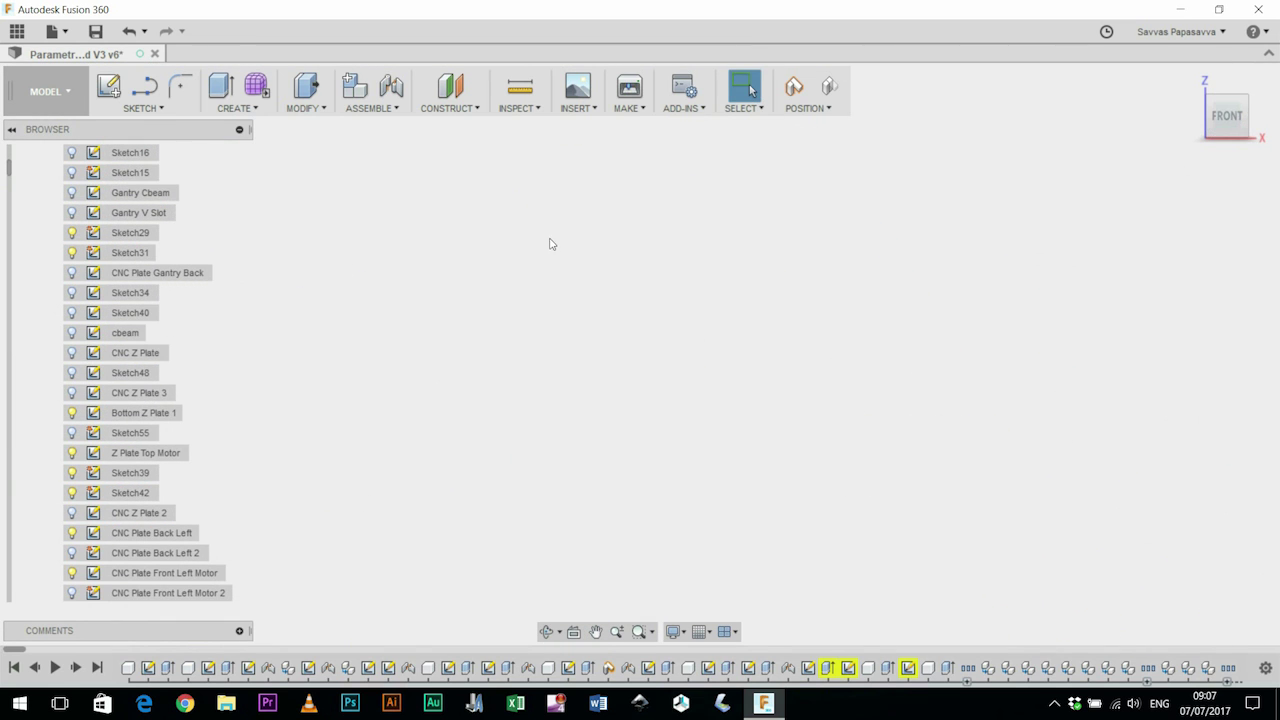
{"action": "middle_click_drag", "start_coordinate": [526, 228], "coordinate": [753, 552]}
{"action": "left_click", "coordinate": [1258, 117]}
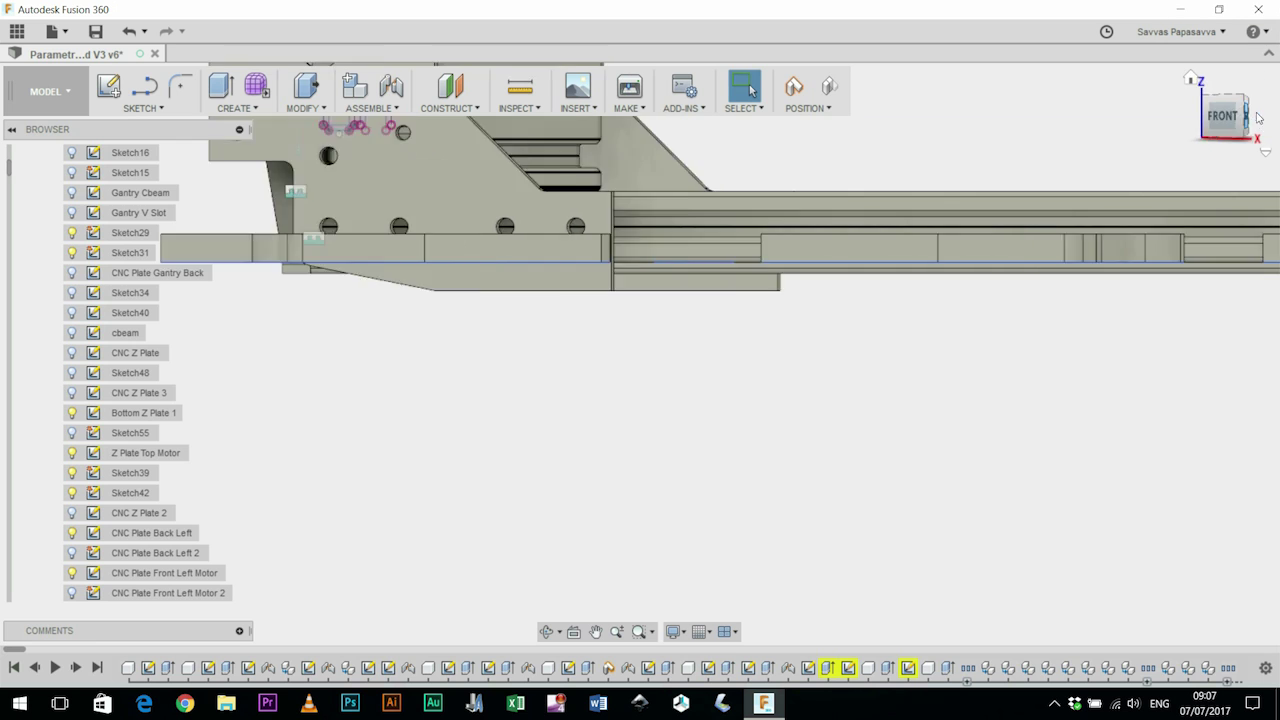
{"action": "left_click", "coordinate": [1259, 117]}
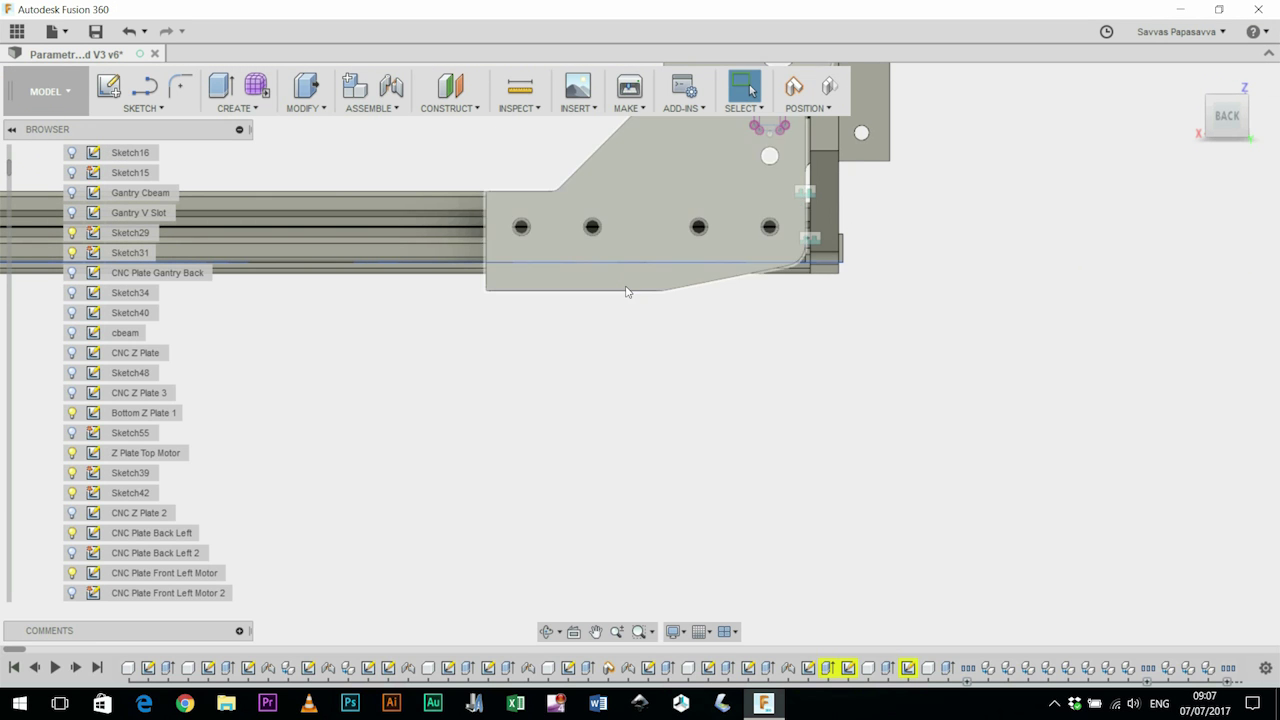
- Hide the component CNC Plate Back Left (1):2
{"action": "left_click", "coordinate": [618, 268]}
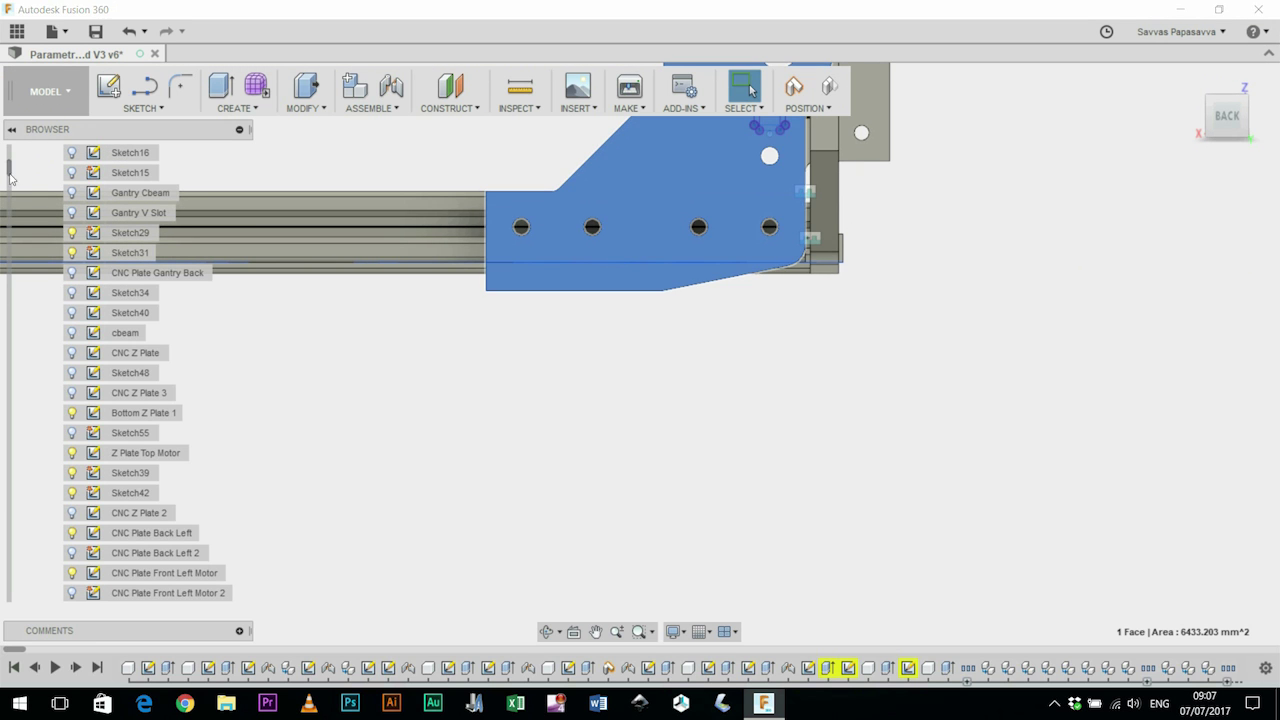
{"action": "scroll", "coordinate": [10, 203], "scroll_direction": "down", "scroll_amount": 1}
{"action": "left_click_drag", "start_coordinate": [10, 203], "coordinate": [8, 560]}
{"action": "left_click", "coordinate": [57, 593]}
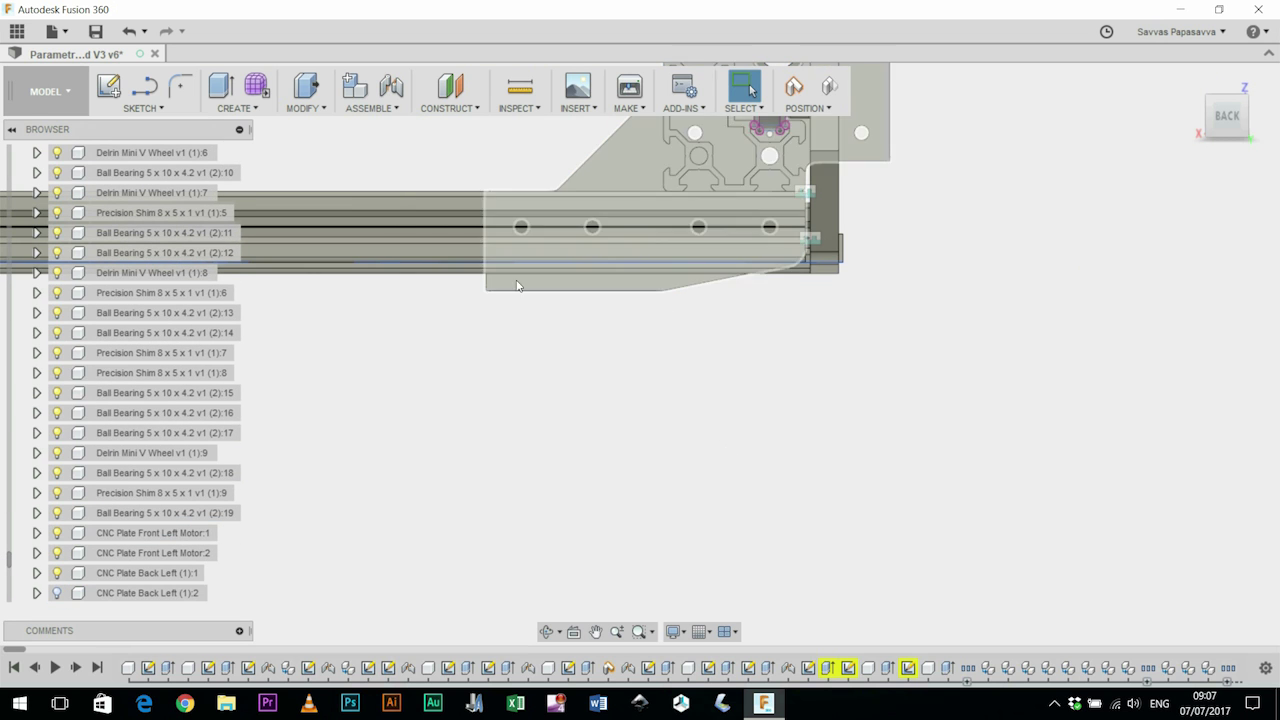
- Examine the sloped lower edge of the plate beneath the rail, and show CNC Plate Back Left (1):2 again
{"action": "scroll", "coordinate": [510, 270], "scroll_direction": "up", "scroll_amount": 4}
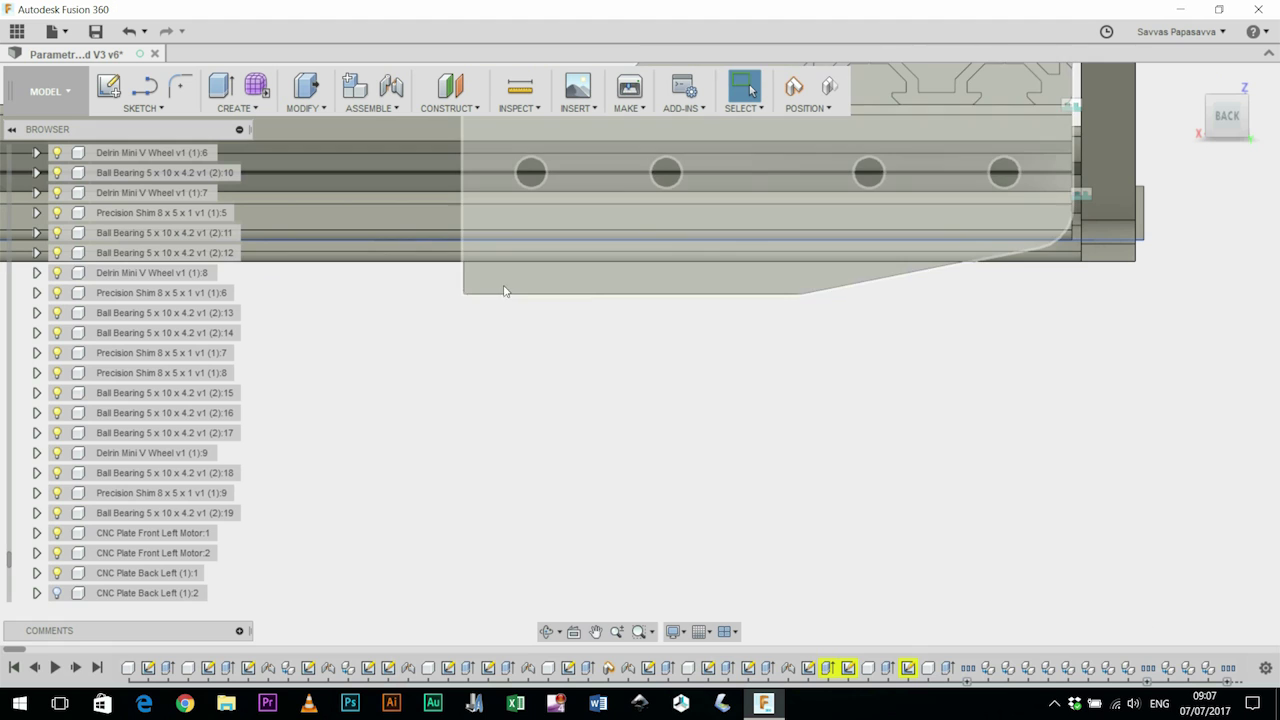
{"action": "scroll", "coordinate": [749, 314], "scroll_direction": "down", "scroll_amount": 2}
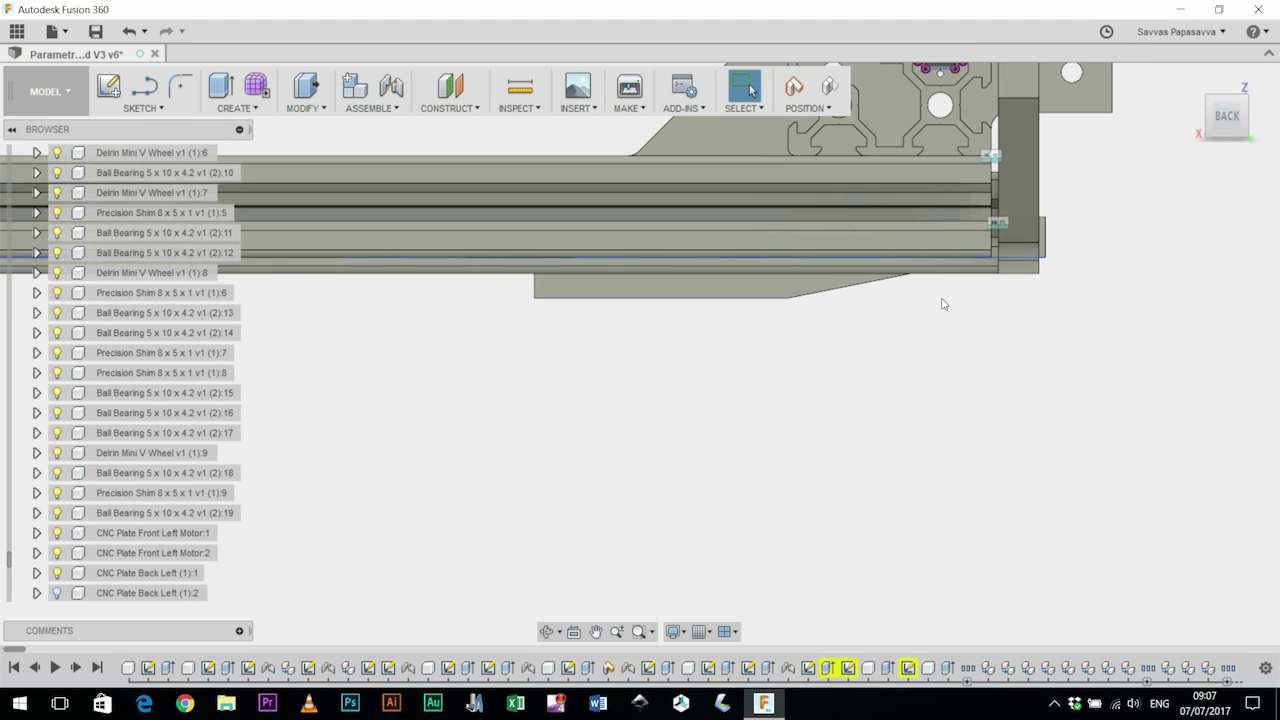
{"action": "scroll", "coordinate": [1043, 268], "scroll_direction": "up", "scroll_amount": 2}
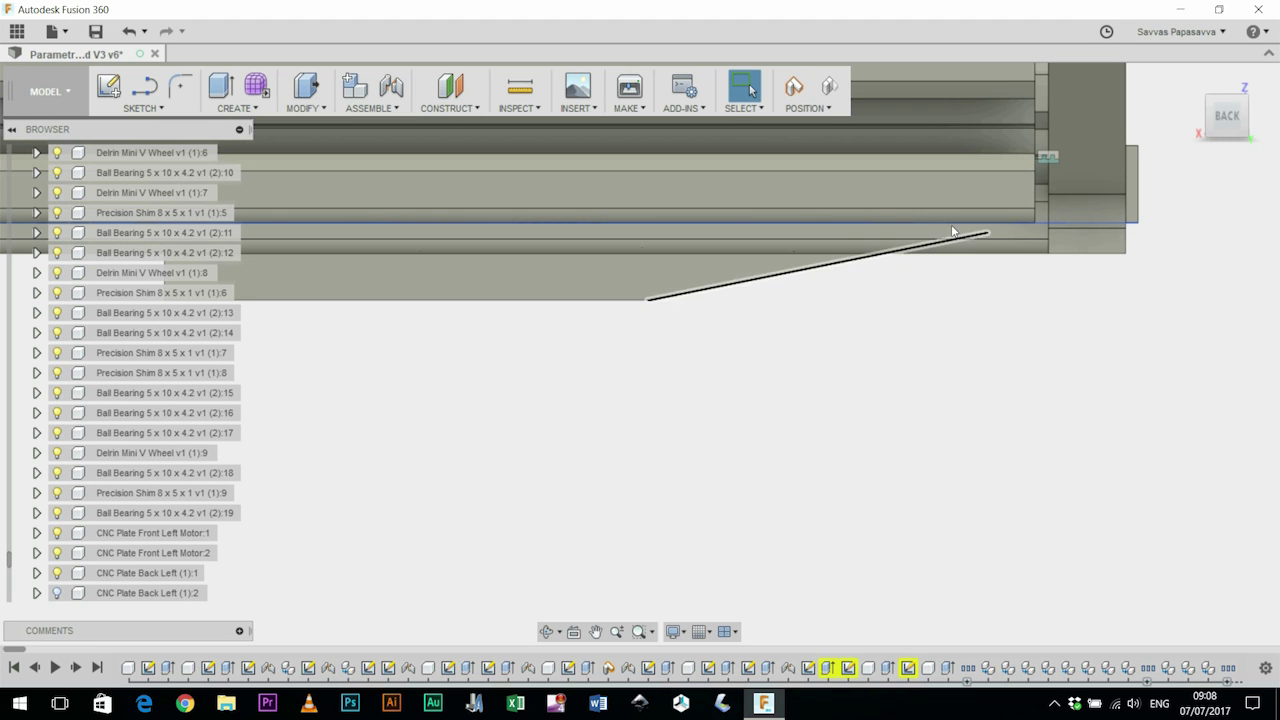
{"action": "left_click", "coordinate": [58, 593]}
{"action": "scroll", "coordinate": [594, 434], "scroll_direction": "down", "scroll_amount": 3}
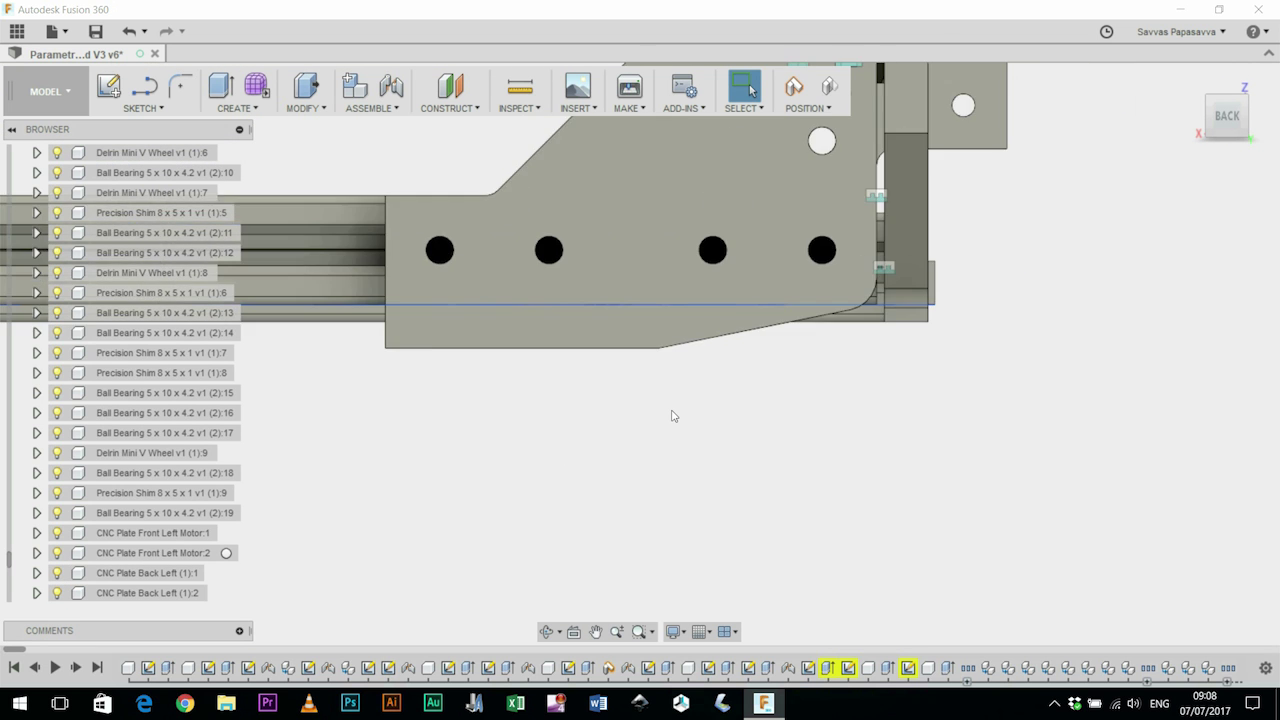
- Examine the whole machine from behind, with the gantry beams and the carriage's back plate
{"action": "middle_click_drag", "start_coordinate": [850, 427], "coordinate": [954, 591]}
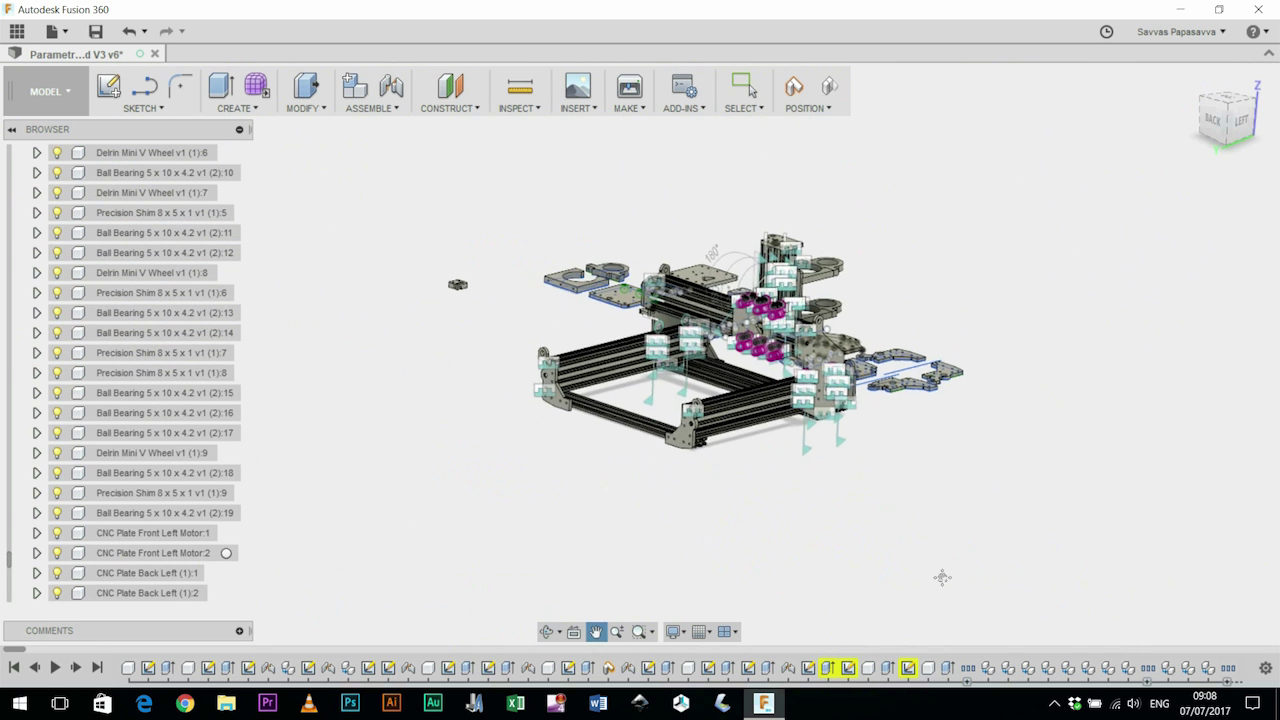
{"action": "scroll", "coordinate": [954, 591], "scroll_direction": "up", "scroll_amount": 6}
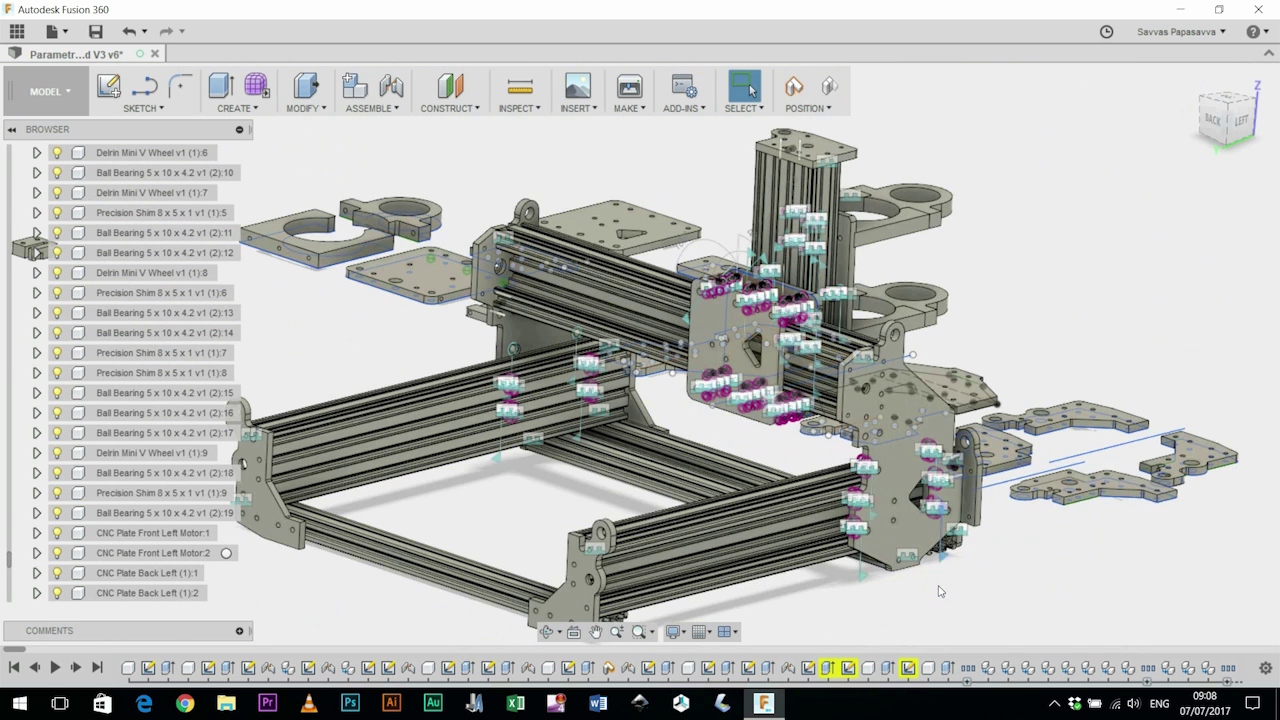
{"action": "middle_click_drag", "start_coordinate": [1074, 589], "coordinate": [800, 543], "text": "shift"}
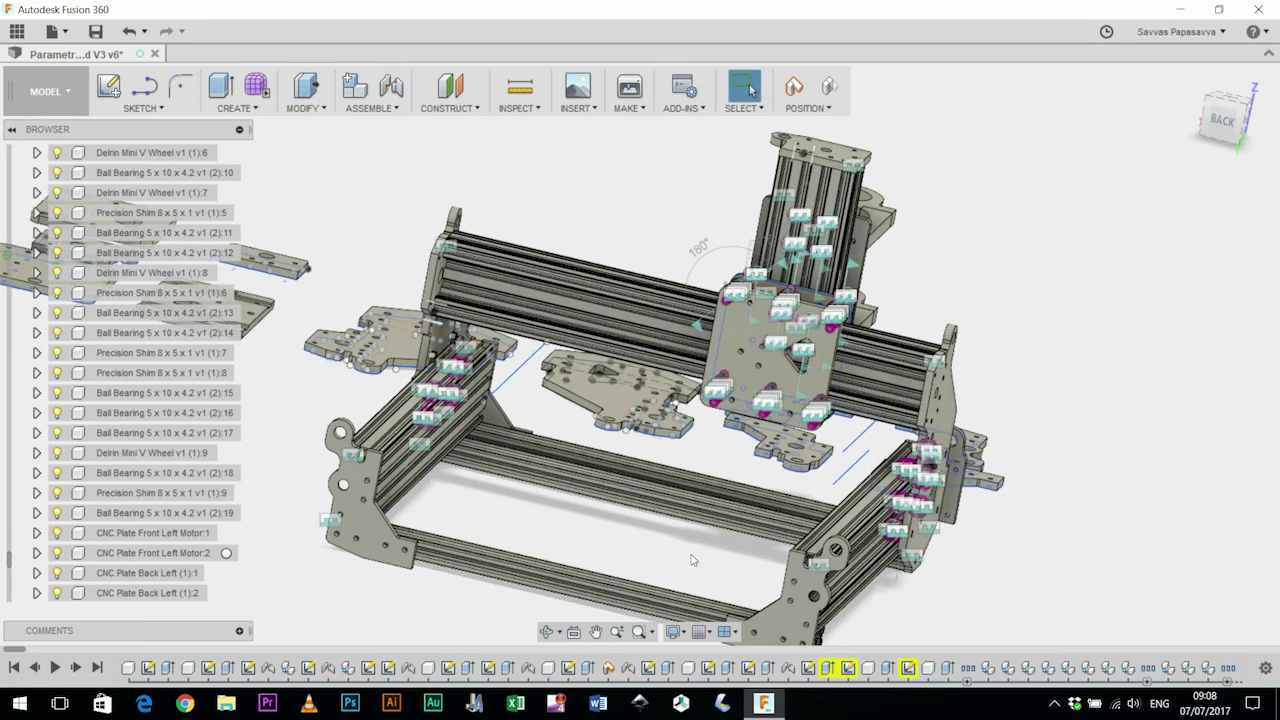
{"action": "scroll", "coordinate": [768, 330], "scroll_direction": "up", "scroll_amount": 3}
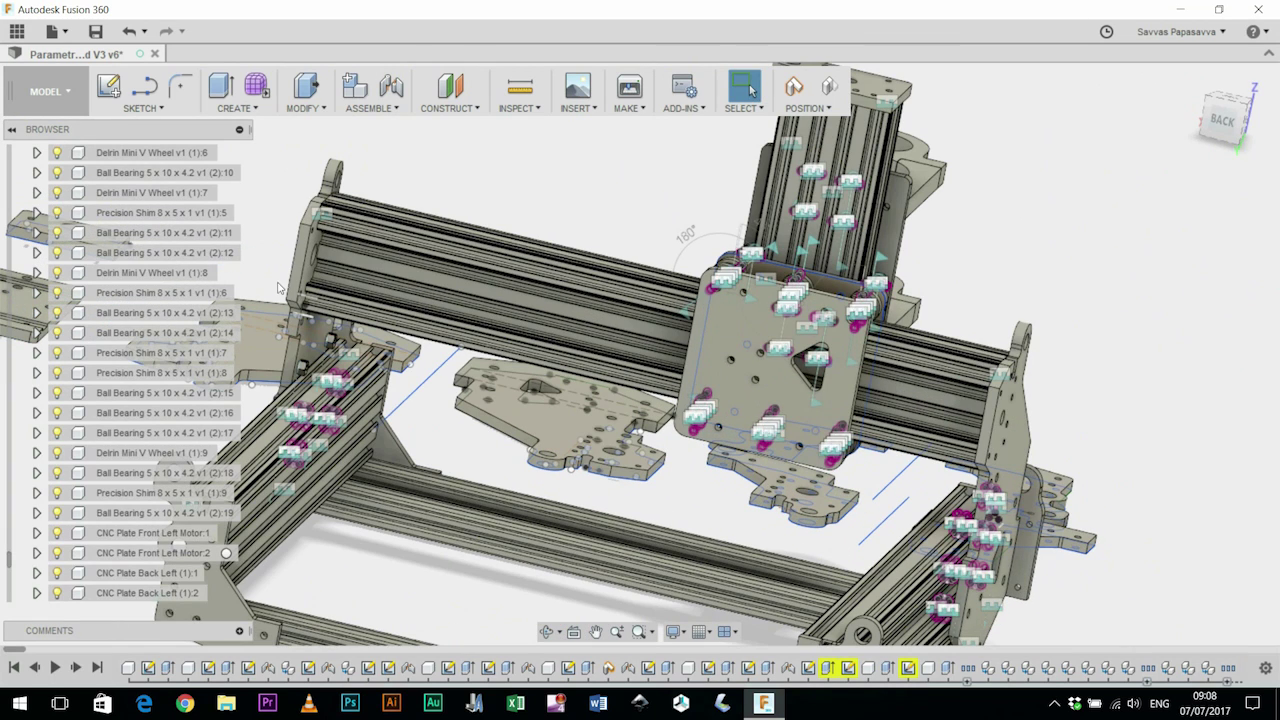
{"action": "scroll", "coordinate": [1062, 430], "scroll_direction": "up", "scroll_amount": 2}
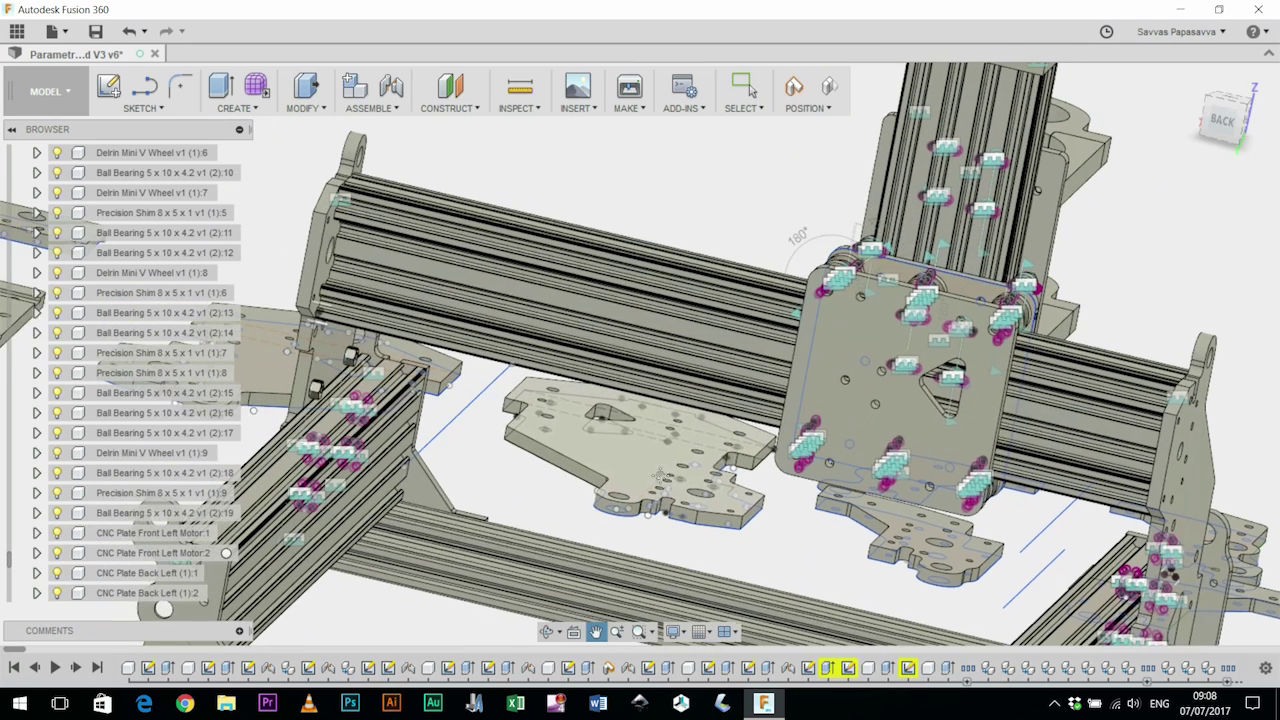
{"action": "scroll", "coordinate": [1042, 390], "scroll_direction": "up", "scroll_amount": 2}
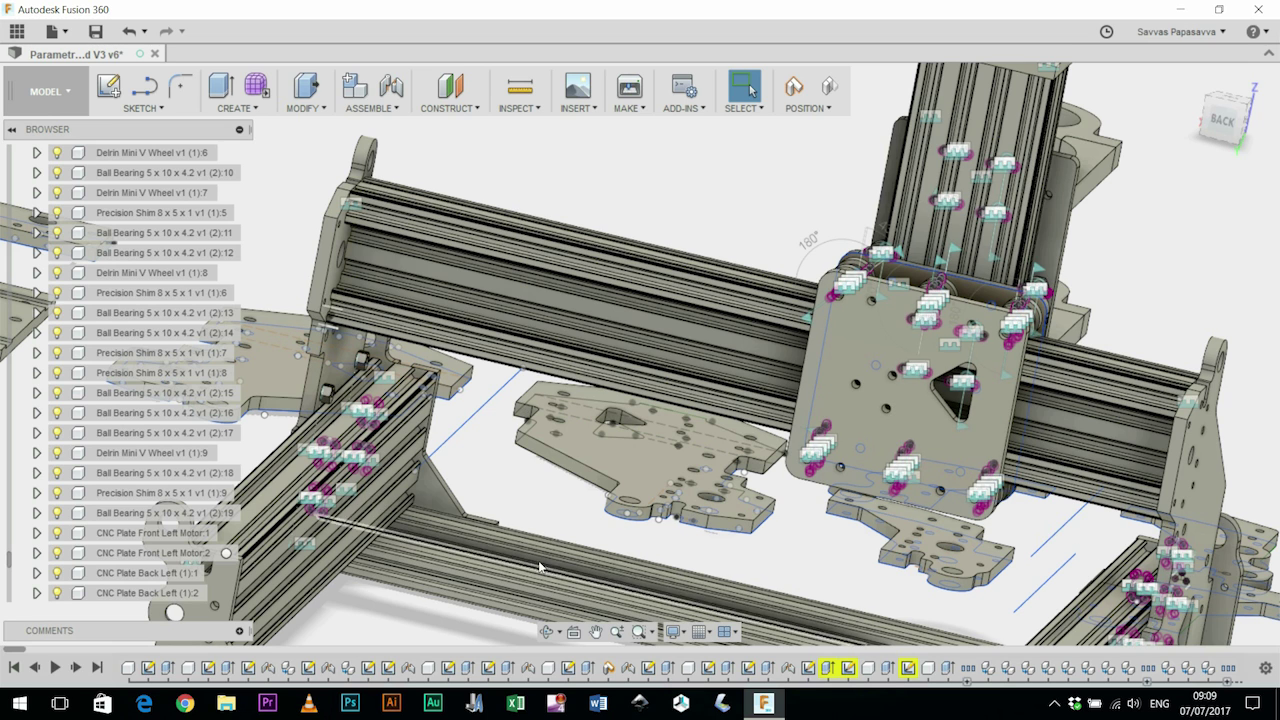
- Examine the gantry, its end plates and the Z-axis column from the back left and slightly above
{"action": "scroll", "coordinate": [985, 275], "scroll_direction": "down", "scroll_amount": 3}
{"action": "middle_click_drag", "start_coordinate": [1005, 282], "coordinate": [1000, 140], "text": "shift"}
{"action": "middle_click_drag", "start_coordinate": [610, 180], "coordinate": [668, 325], "text": "shift"}
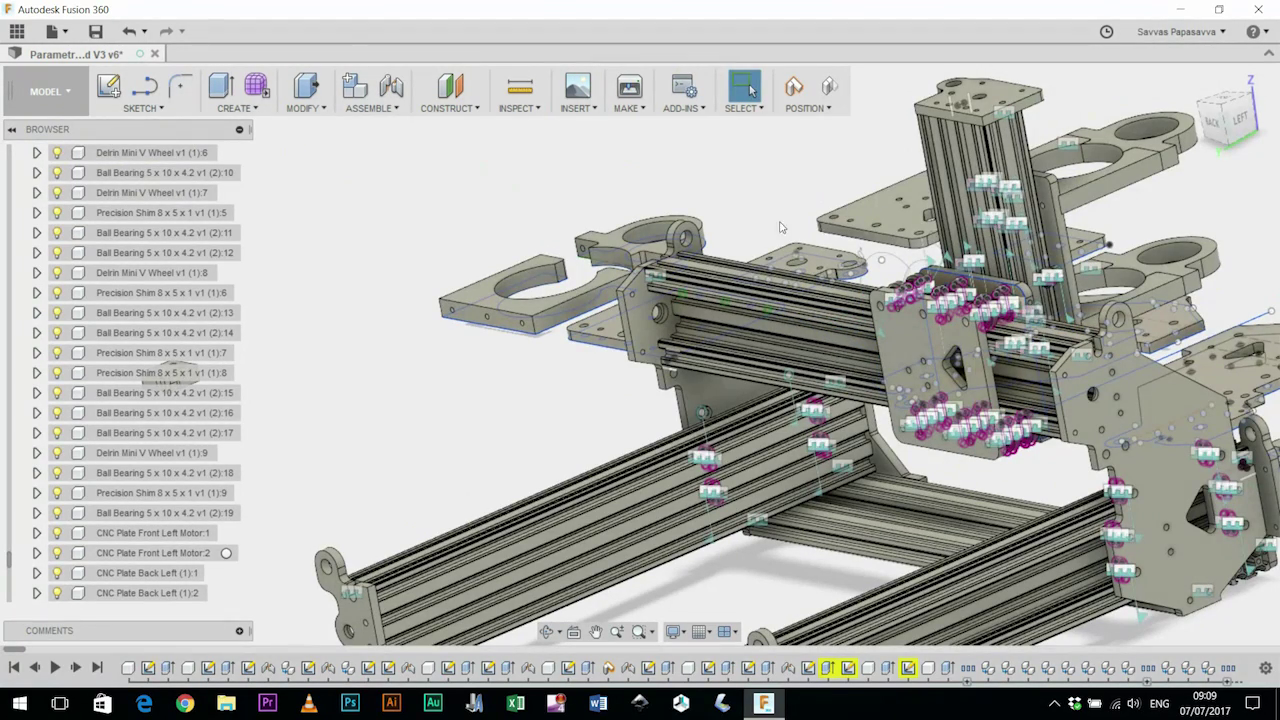
{"action": "middle_click_drag", "start_coordinate": [867, 158], "coordinate": [895, 234], "text": "shift"}
{"action": "middle_click_drag", "start_coordinate": [951, 342], "coordinate": [894, 203]}
{"action": "scroll", "coordinate": [909, 306], "scroll_direction": "up", "scroll_amount": 2}
{"action": "middle_click_drag", "start_coordinate": [905, 265], "coordinate": [873, 222]}
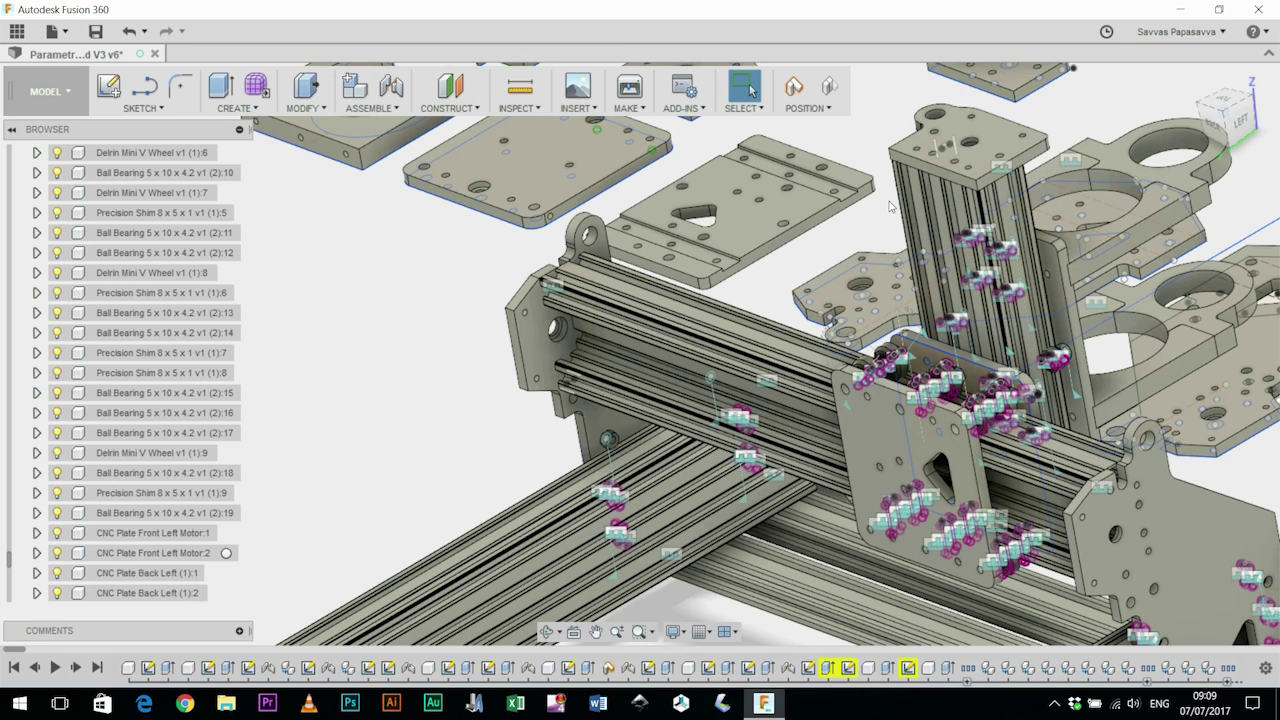
- Examine the gantry carriage plates from above, and return to the flat plates laid out in front of the frame
{"action": "middle_click_drag", "start_coordinate": [891, 206], "coordinate": [1035, 232], "text": "shift"}
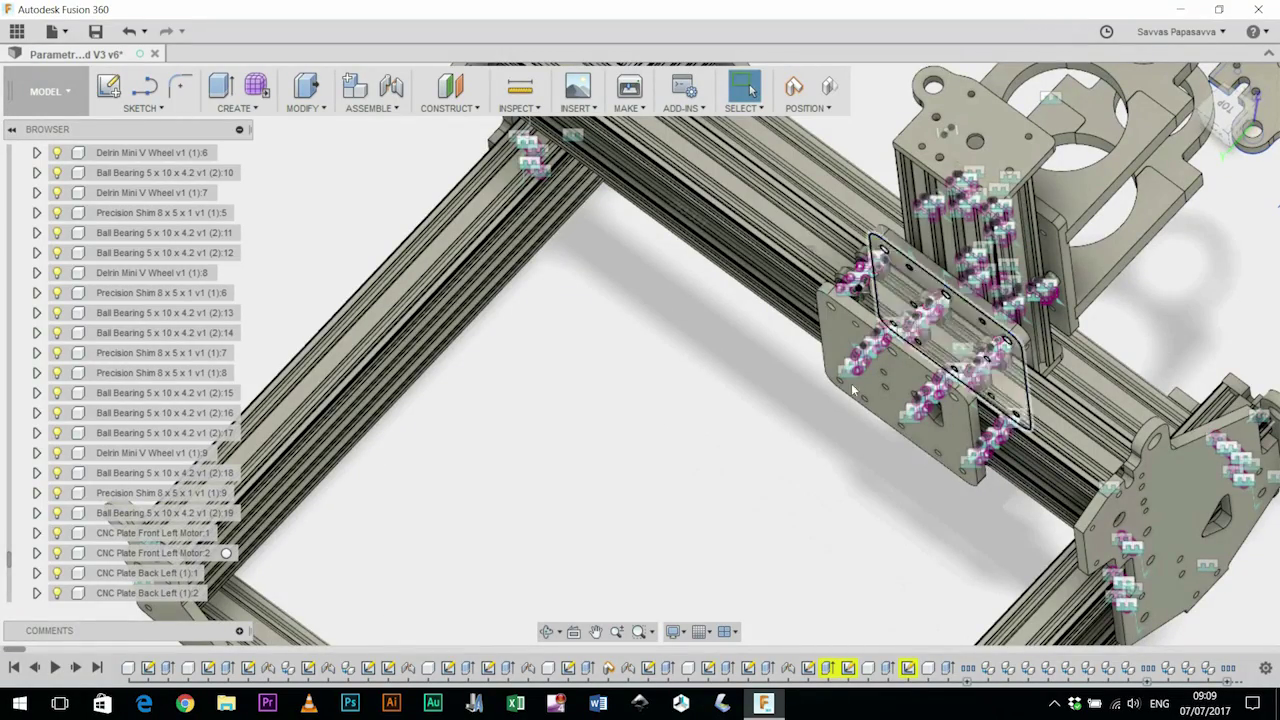
{"action": "middle_click_drag", "start_coordinate": [852, 390], "coordinate": [780, 417], "text": "shift"}
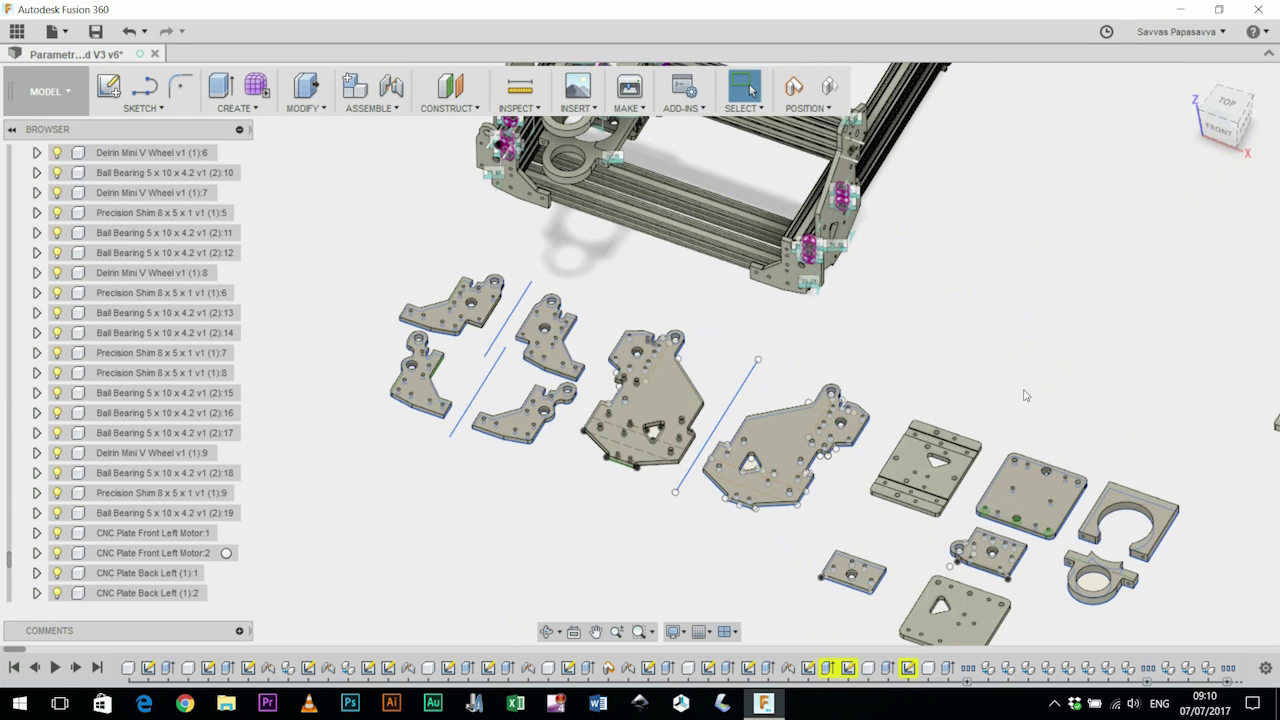
{"action": "middle_click_drag", "start_coordinate": [1026, 394], "coordinate": [1002, 335]}
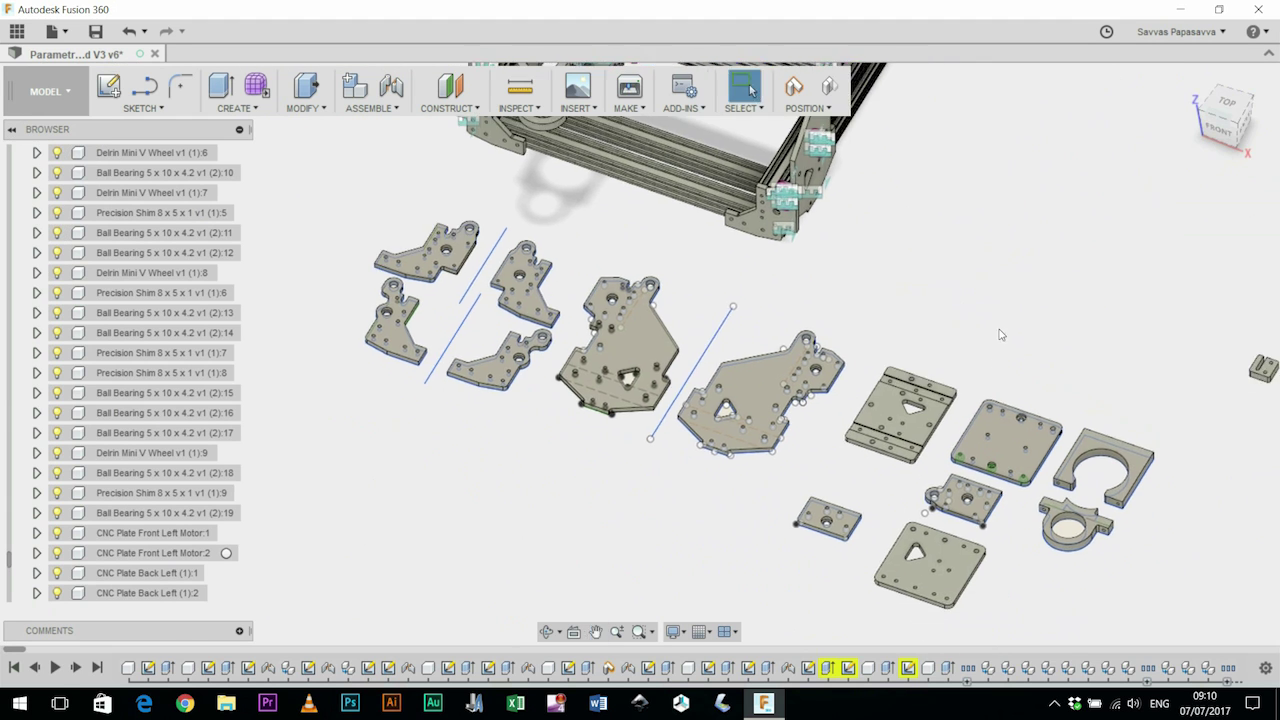